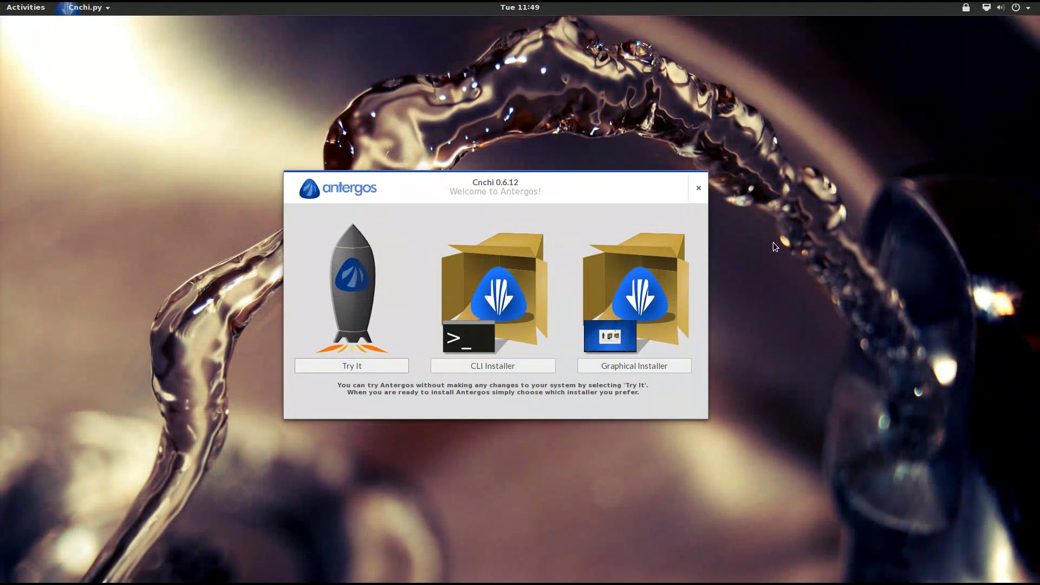
Launch the graphical installer and continue past the English language page and system check
{"action": "left_click_drag", "start_coordinate": [593, 186], "coordinate": [597, 139]}
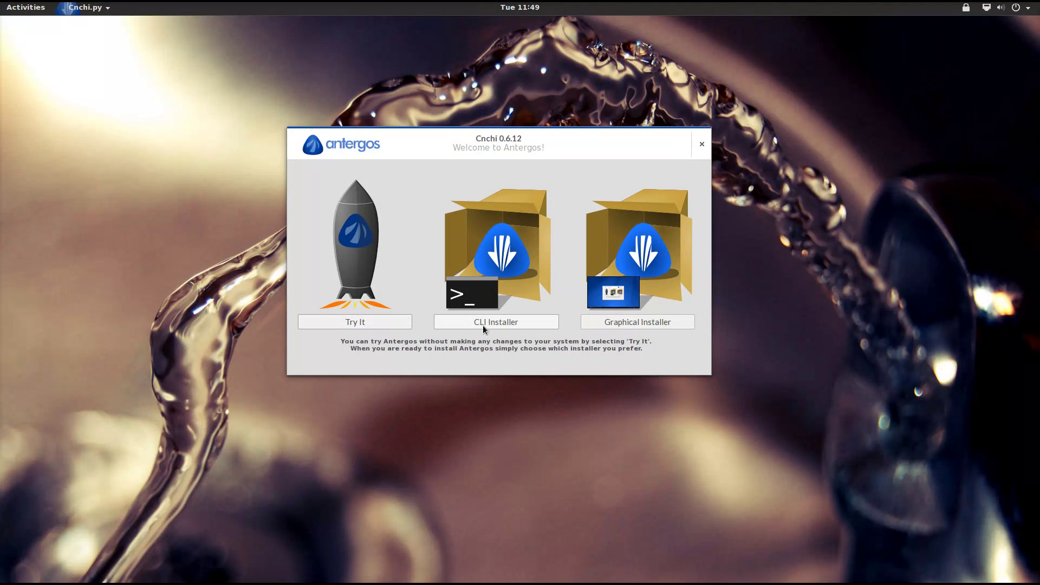
{"action": "left_click", "coordinate": [637, 323]}
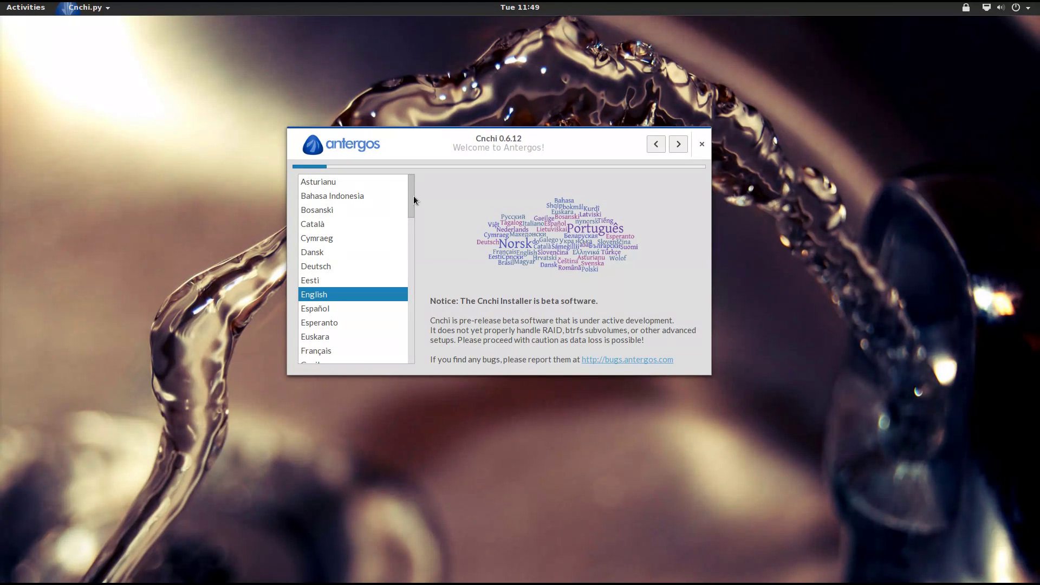
{"action": "mouse_move", "coordinate": [414, 196]}
{"action": "left_mouse_down"}
{"action": "mouse_move", "coordinate": [407, 261]}
{"action": "mouse_move", "coordinate": [407, 208]}
{"action": "left_mouse_up"}
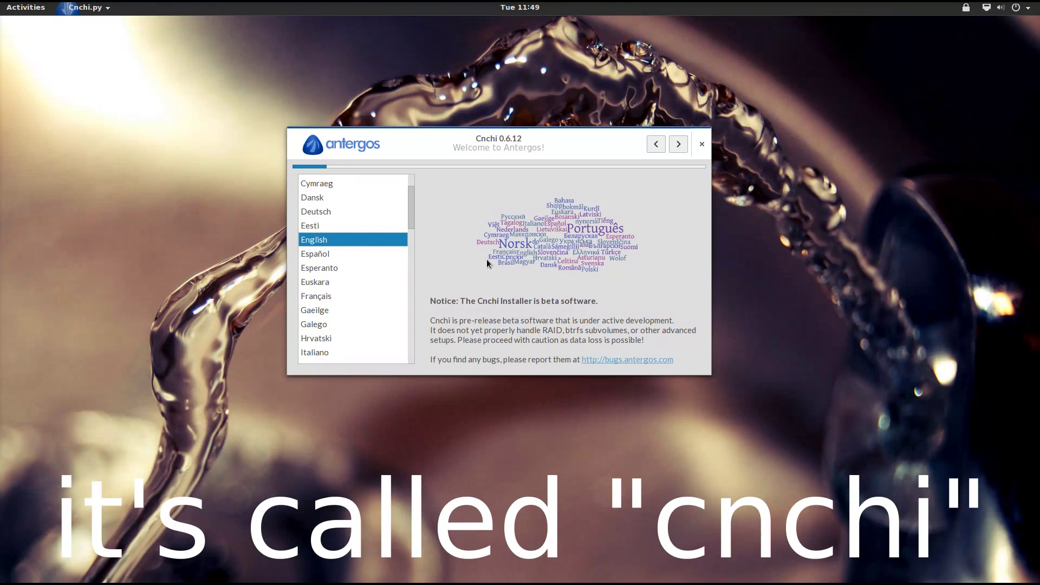
{"action": "left_click", "coordinate": [679, 144]}
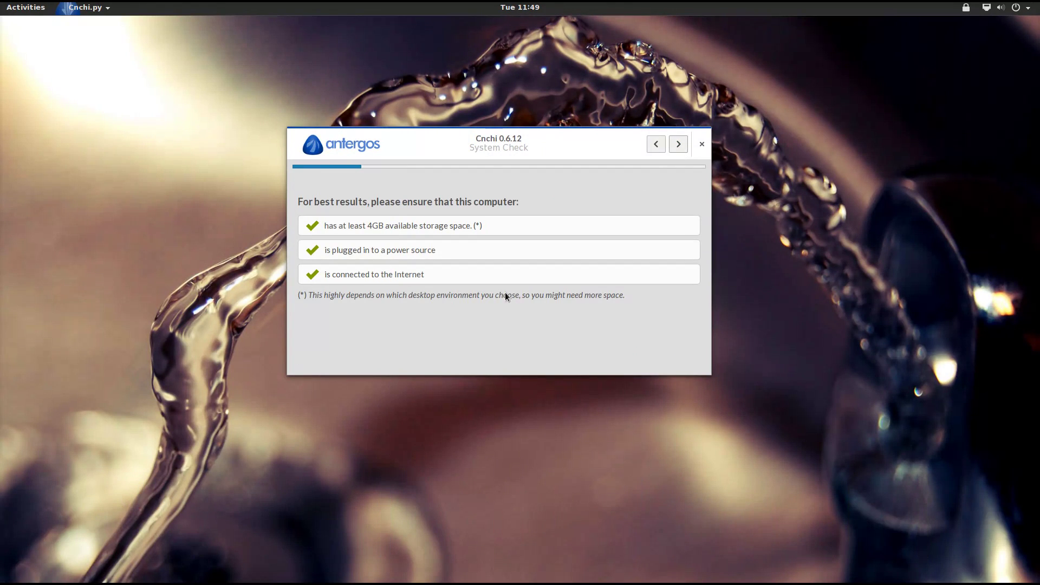
{"action": "left_click", "coordinate": [679, 144]}
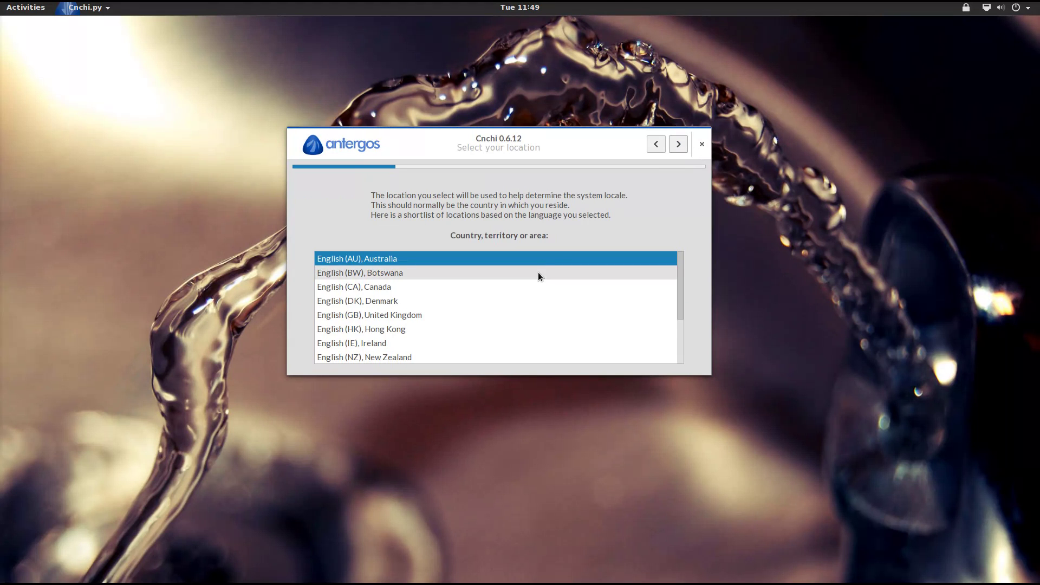
Choose English (US), United States as the location and continue to the timezone page
{"action": "scroll", "coordinate": [509, 301], "scroll_direction": "down", "scroll_amount": 2}
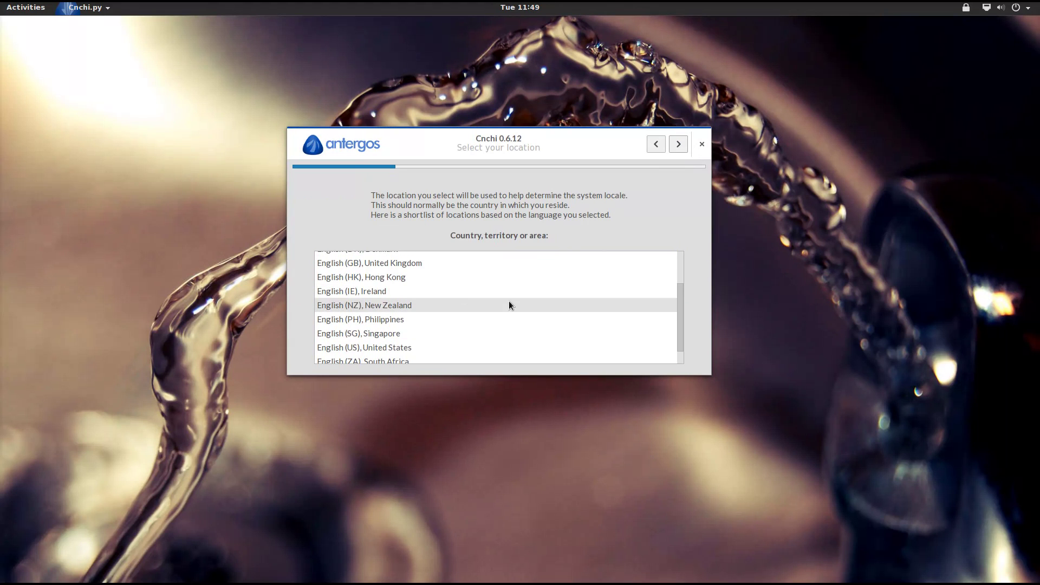
{"action": "scroll", "coordinate": [388, 280], "scroll_direction": "down", "scroll_amount": 3}
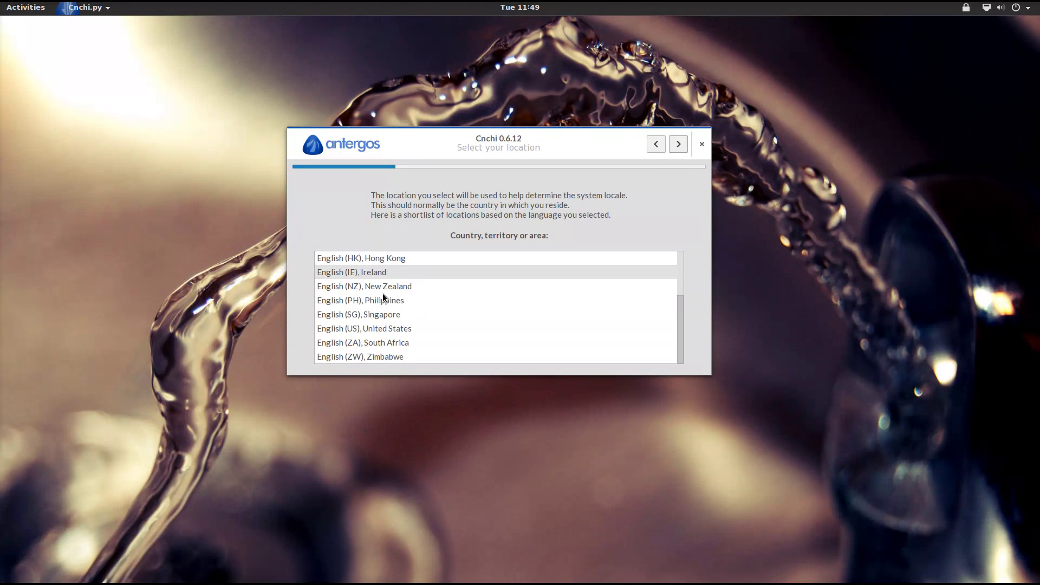
{"action": "scroll", "coordinate": [400, 314], "scroll_direction": "up", "scroll_amount": 2}
{"action": "scroll", "coordinate": [401, 314], "scroll_direction": "up", "scroll_amount": 1}
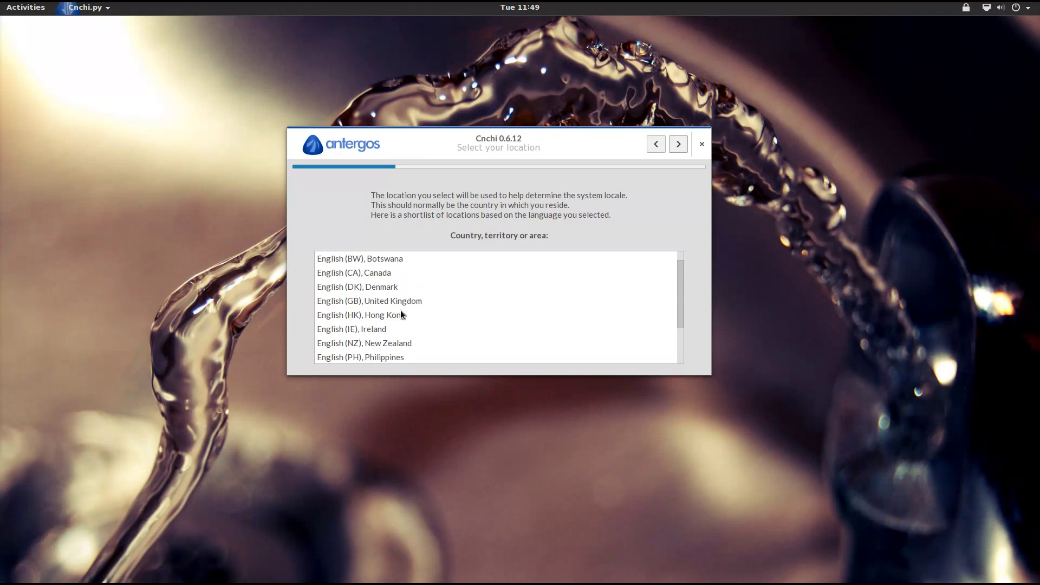
{"action": "scroll", "coordinate": [400, 315], "scroll_direction": "down", "scroll_amount": 2}
{"action": "left_click", "coordinate": [370, 349]}
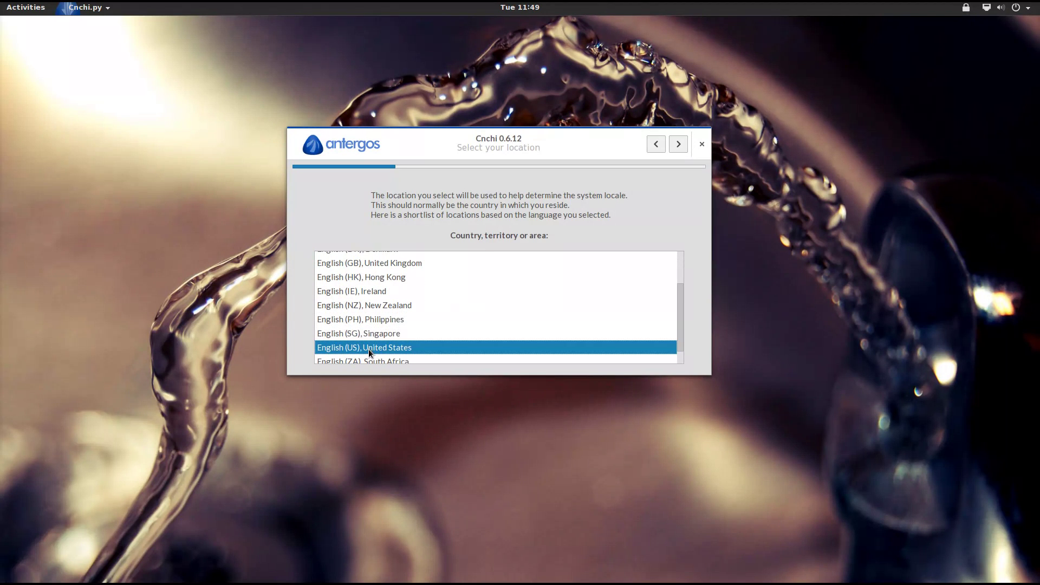
{"action": "left_click", "coordinate": [678, 144]}
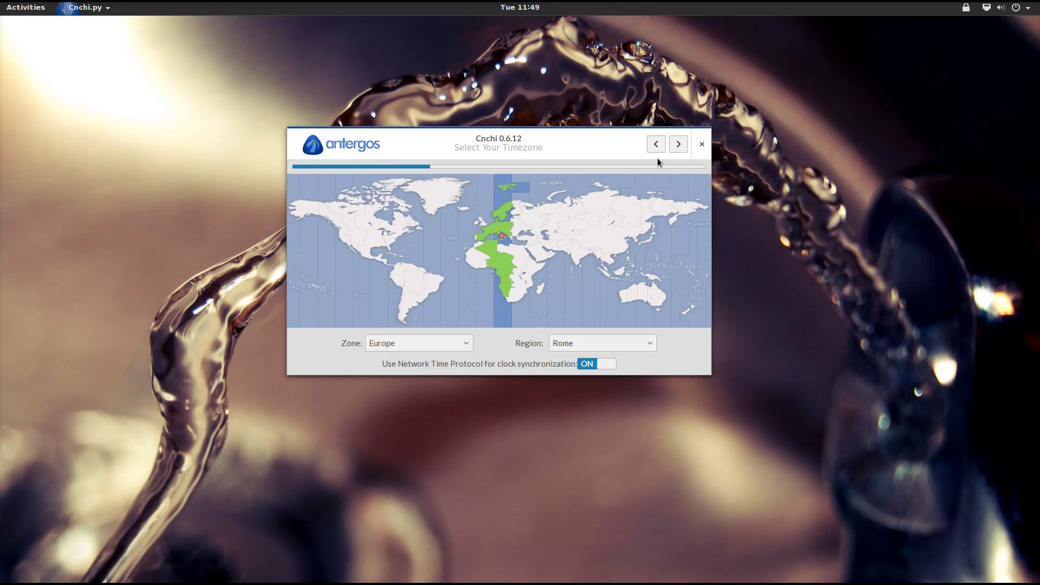
Keep the Europe/Rome timezone and Italy keyboard, then preview Base, Cinnamon, Gnome and KDE
{"action": "left_click", "coordinate": [678, 144]}
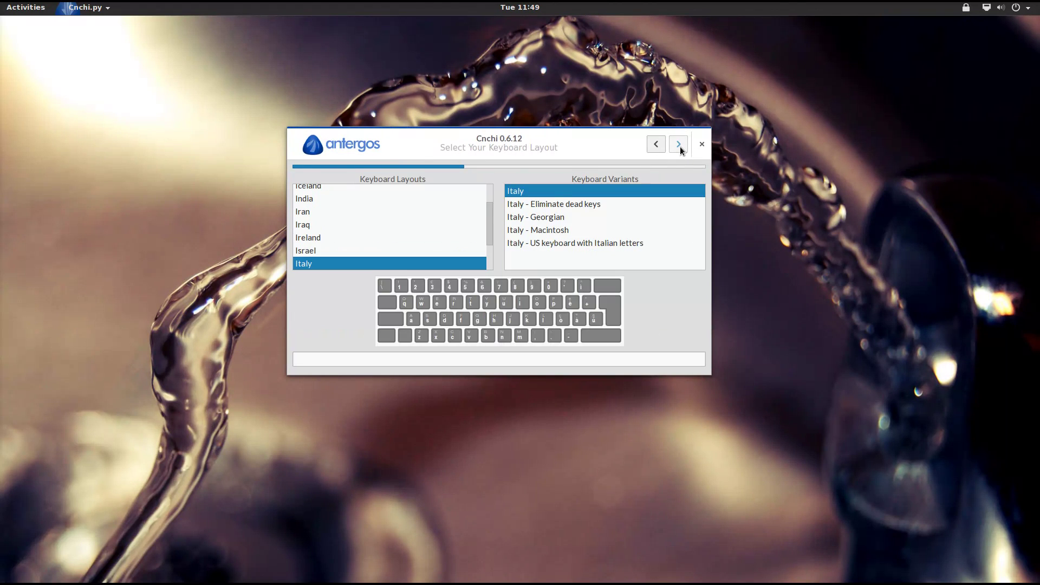
{"action": "left_click", "coordinate": [671, 147]}
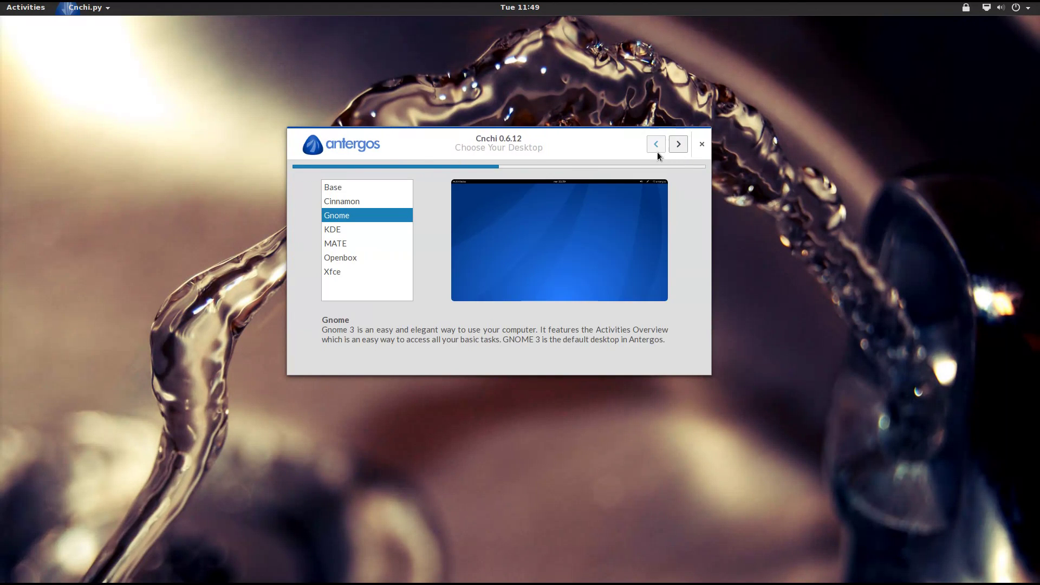
{"action": "left_click", "coordinate": [358, 184]}
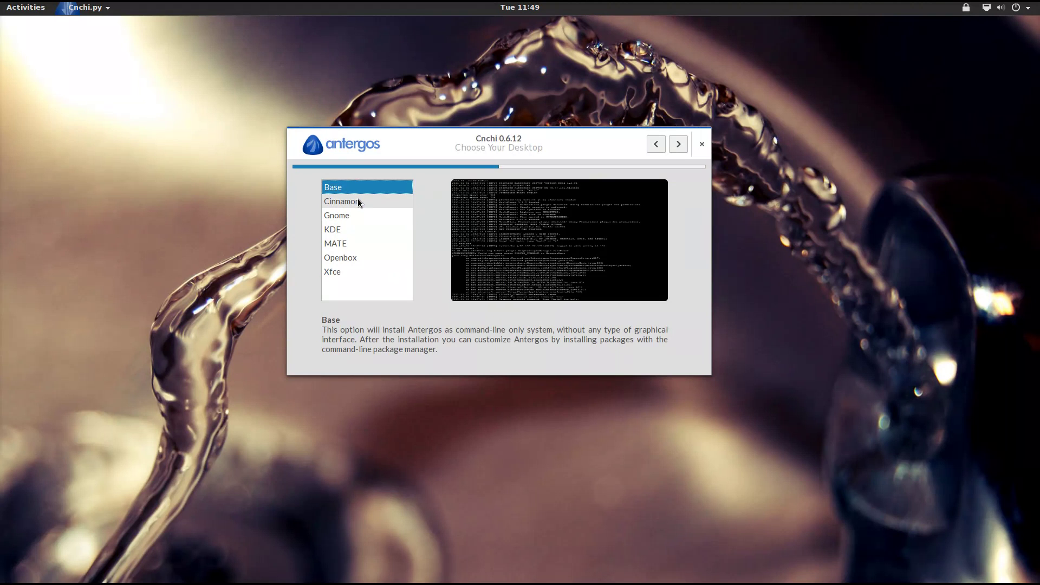
{"action": "left_click", "coordinate": [358, 200]}
{"action": "left_click", "coordinate": [362, 216]}
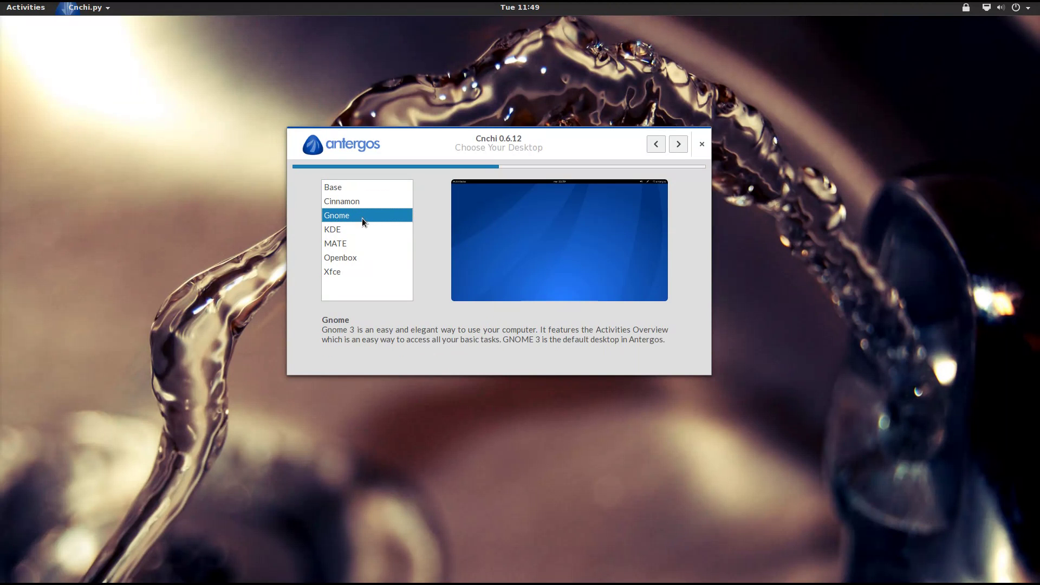
{"action": "left_click", "coordinate": [363, 228]}
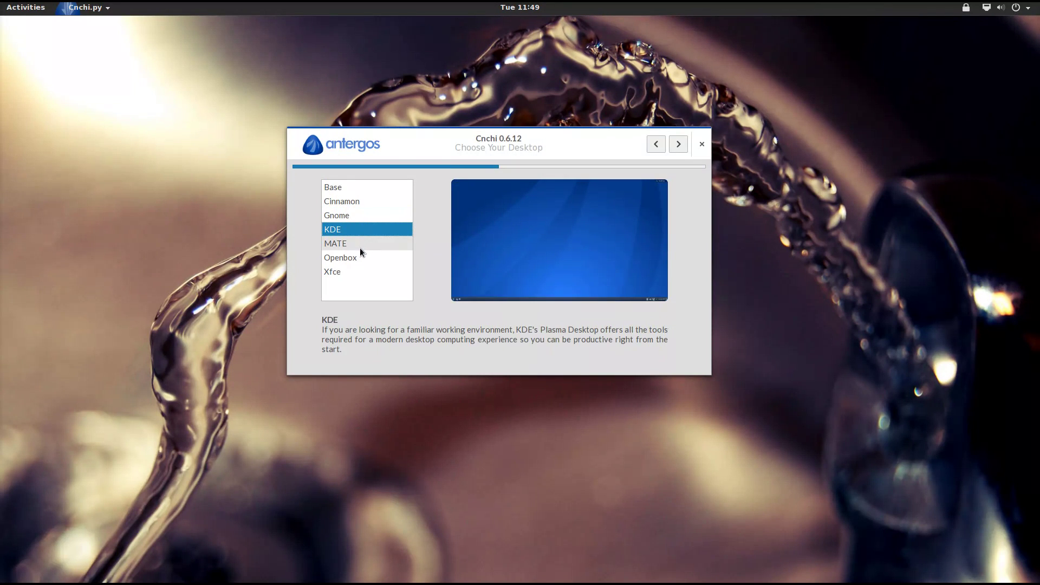
Preview MATE, Openbox and Xfce, then pick Gnome as the desktop
{"action": "left_click", "coordinate": [359, 248]}
{"action": "left_click", "coordinate": [360, 257]}
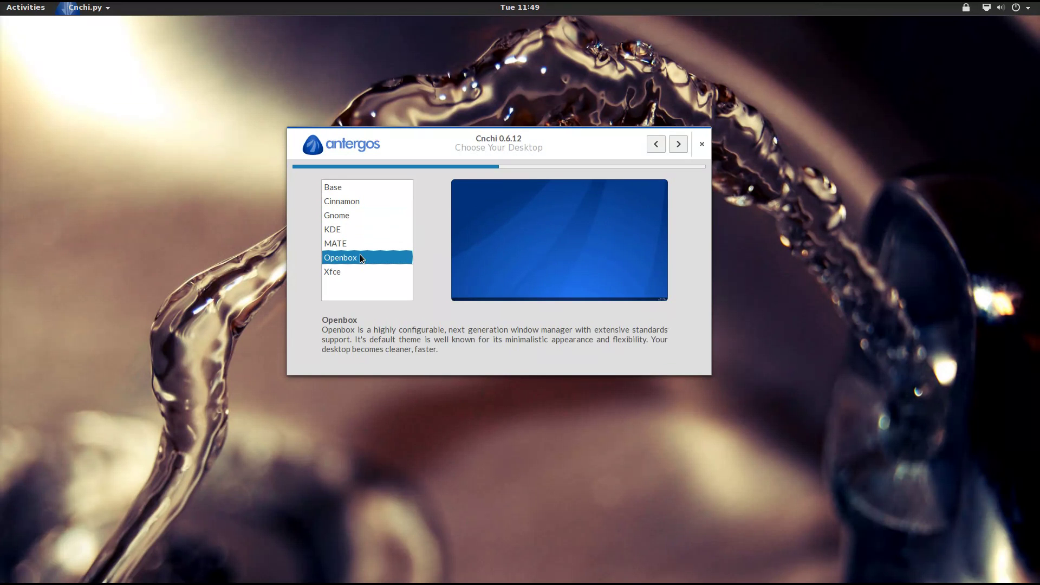
{"action": "left_click", "coordinate": [361, 272]}
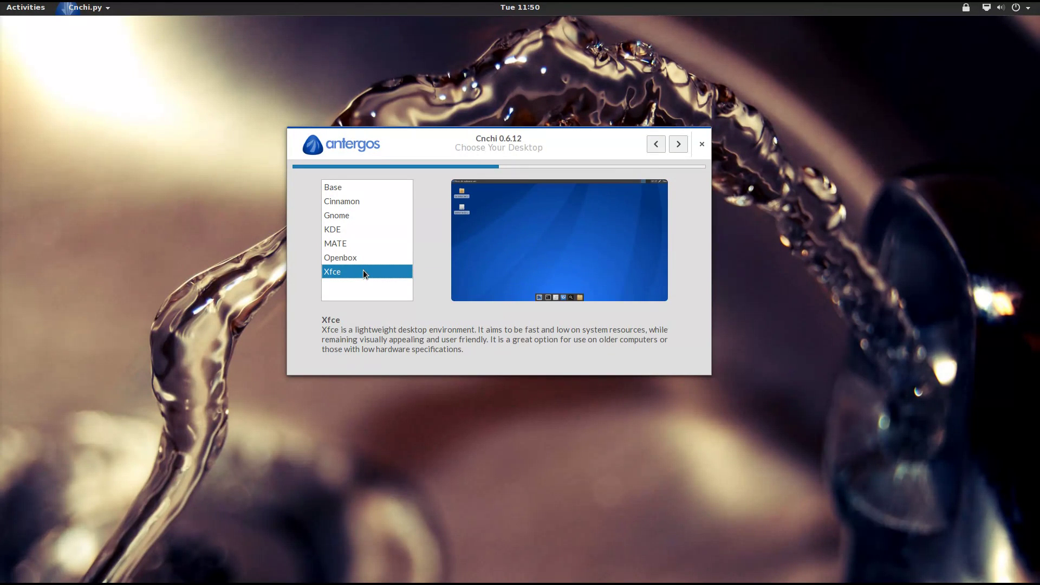
{"action": "left_click", "coordinate": [393, 215]}
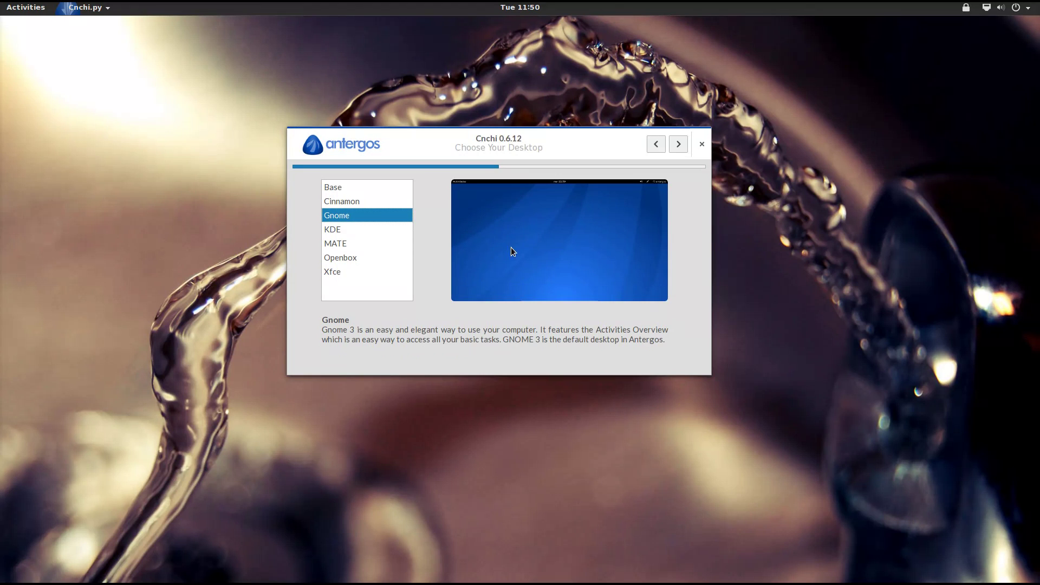
{"action": "left_click", "coordinate": [678, 144]}
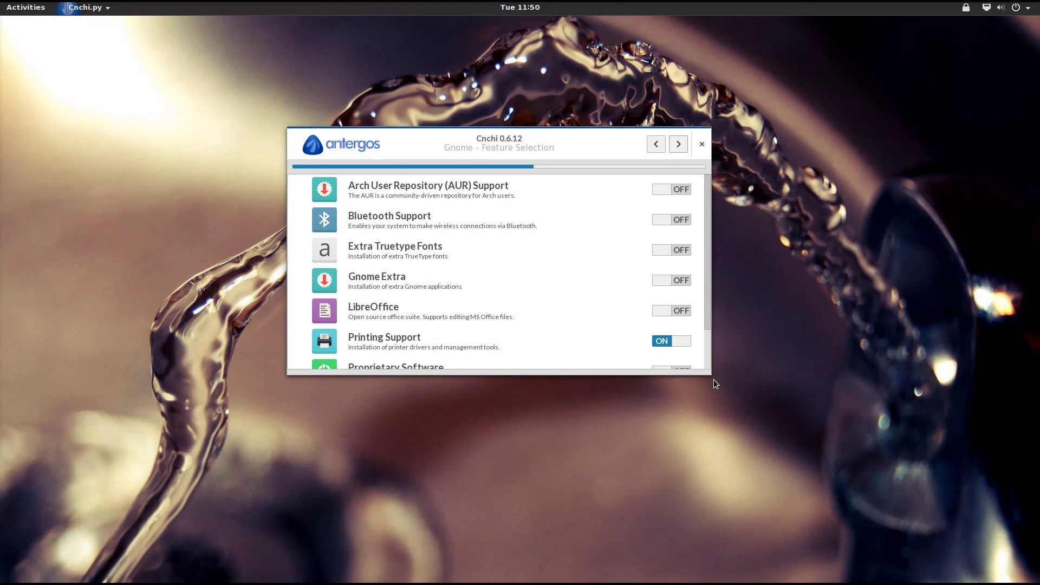
{"action": "mouse_move", "coordinate": [708, 272]}
{"action": "left_mouse_down"}
{"action": "mouse_move", "coordinate": [707, 320]}
{"action": "mouse_move", "coordinate": [706, 251]}
{"action": "left_mouse_up"}
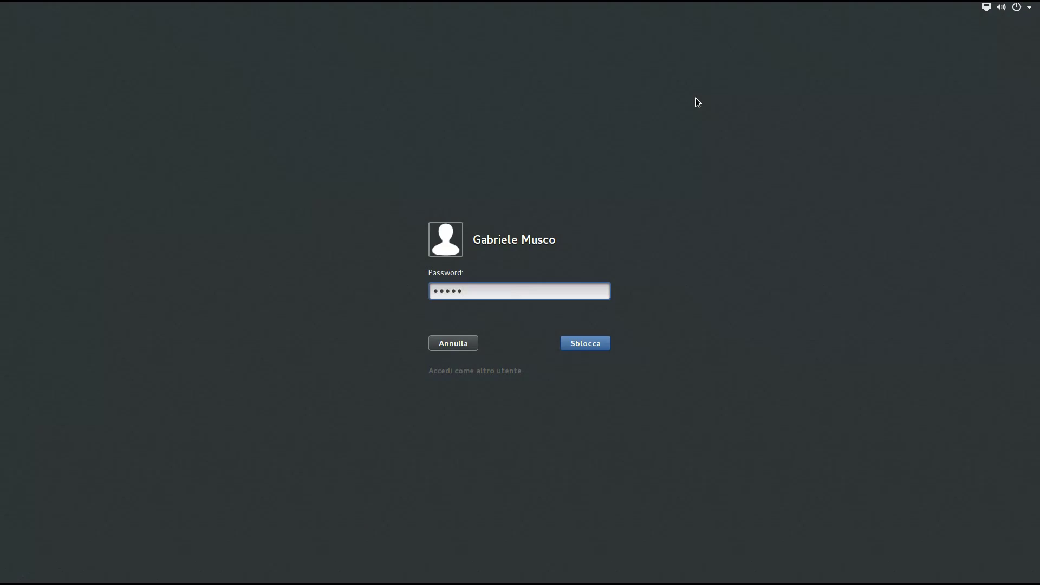
Unlock the session and launch the Music app from the 'musi' search
{"action": "key", "text": "Return"}
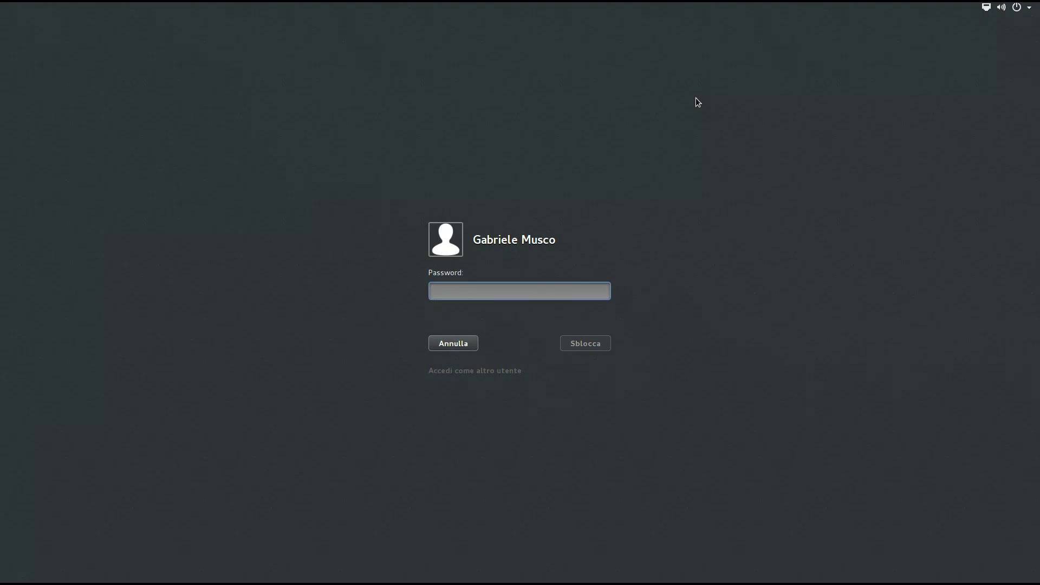
{"action": "key", "text": "super"}
{"action": "type", "text": "musi"}
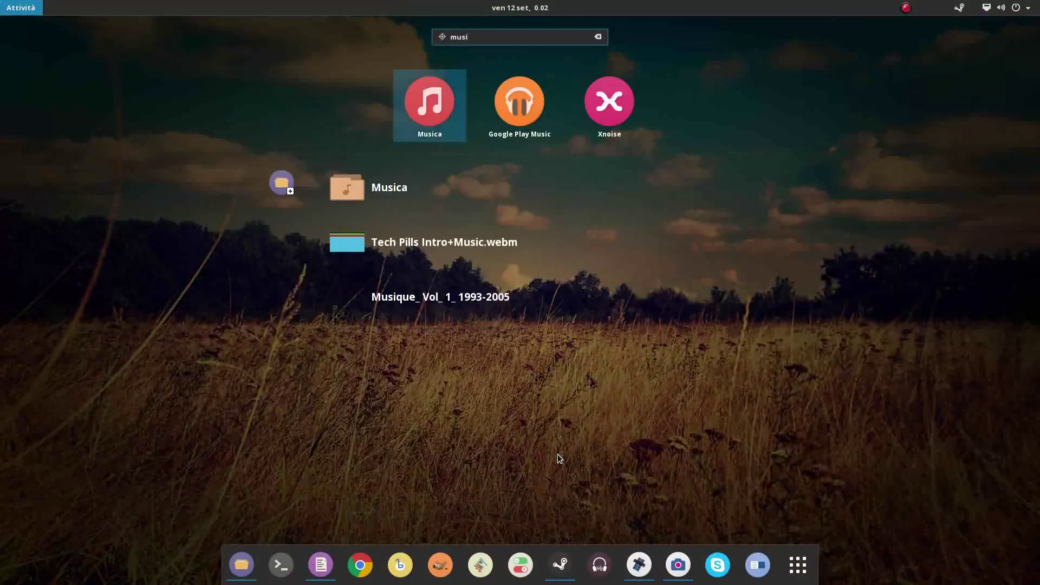
{"action": "key", "text": "Return"}
View the system details in Settings, browse the Tweak Tool categories, and close it
{"action": "left_click", "coordinate": [501, 565]}
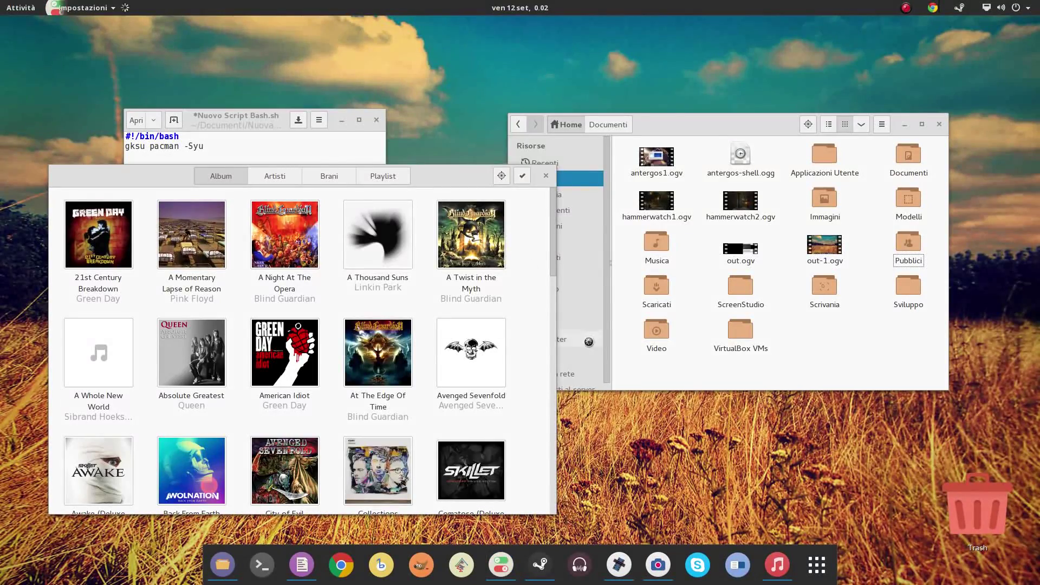
{"action": "left_click", "coordinate": [663, 328]}
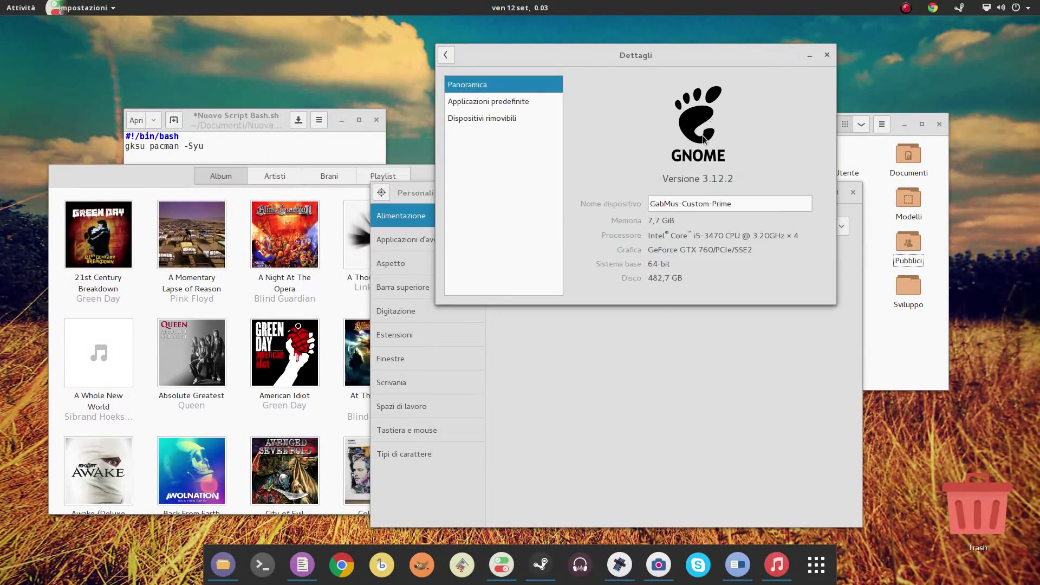
{"action": "left_click", "coordinate": [508, 323]}
{"action": "key", "text": "Down"}
{"action": "key", "text": "Down"}
{"action": "key", "text": "Down"}
{"action": "key", "text": "Down"}
{"action": "key", "text": "Down"}
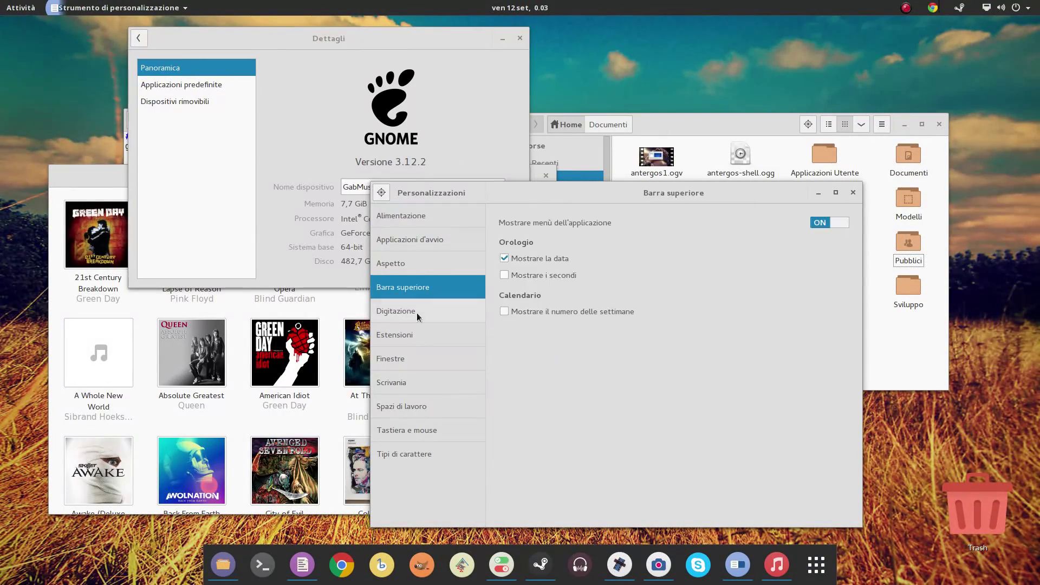
{"action": "scroll", "coordinate": [531, 355], "scroll_direction": "down", "scroll_amount": 1}
{"action": "scroll", "coordinate": [531, 355], "scroll_direction": "down", "scroll_amount": 5}
{"action": "left_click", "coordinate": [852, 192]}
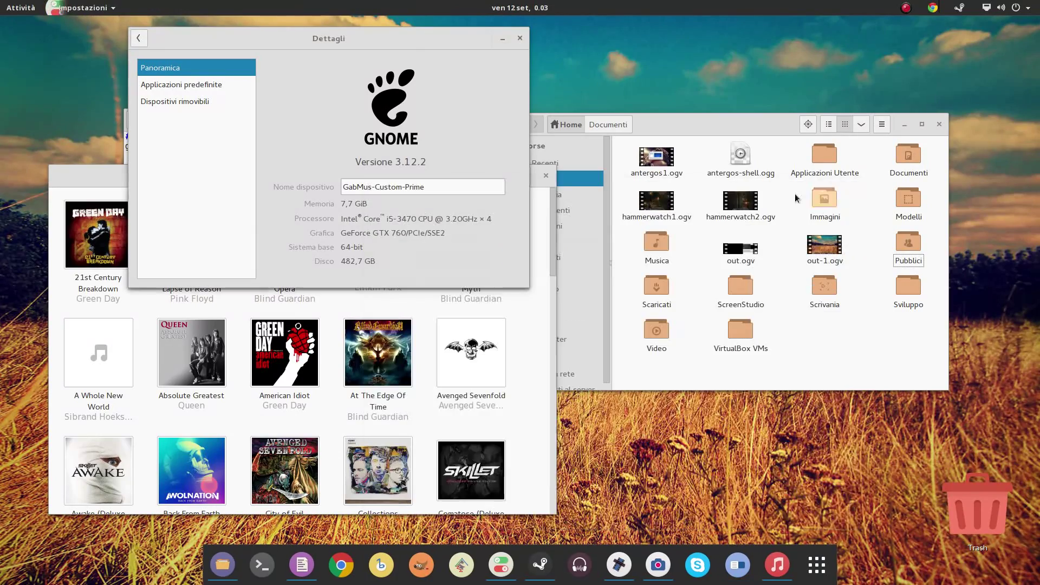
{"action": "left_click_drag", "start_coordinate": [210, 49], "coordinate": [586, 186]}
Close the script editor discarding changes, then play Holiday from the American Idiot album
{"action": "key", "text": "super"}
{"action": "left_click", "coordinate": [365, 142]}
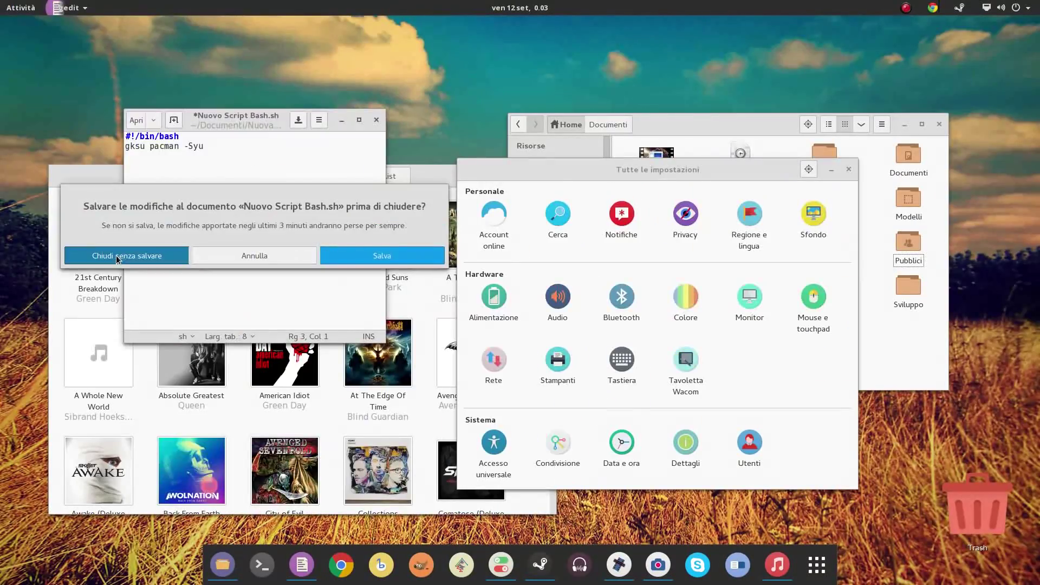
{"action": "left_click", "coordinate": [127, 255]}
{"action": "left_click", "coordinate": [388, 297]}
{"action": "left_click", "coordinate": [509, 202]}
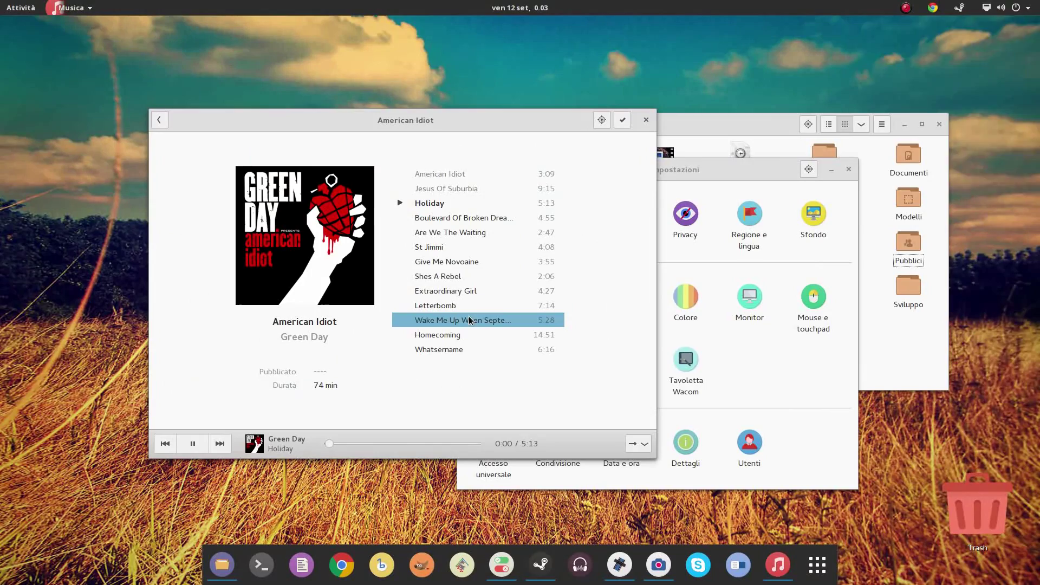
Check the system status menu, view the Audio settings panel, and close Settings
{"action": "left_click", "coordinate": [1007, 8]}
{"action": "key", "text": "Escape"}
{"action": "left_click_drag", "start_coordinate": [670, 180], "coordinate": [608, 216]}
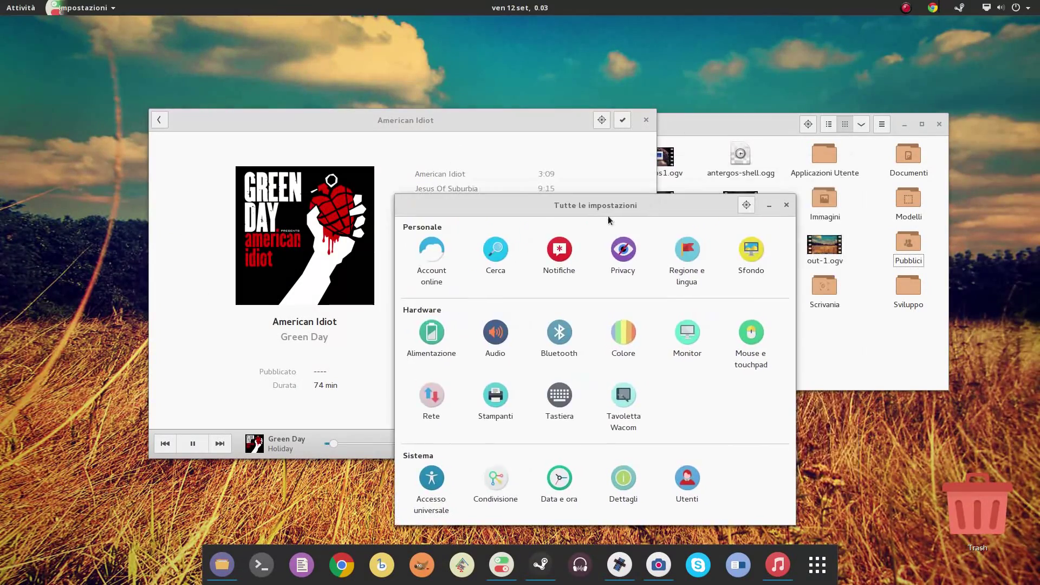
{"action": "left_click", "coordinate": [495, 336]}
{"action": "left_click", "coordinate": [784, 206]}
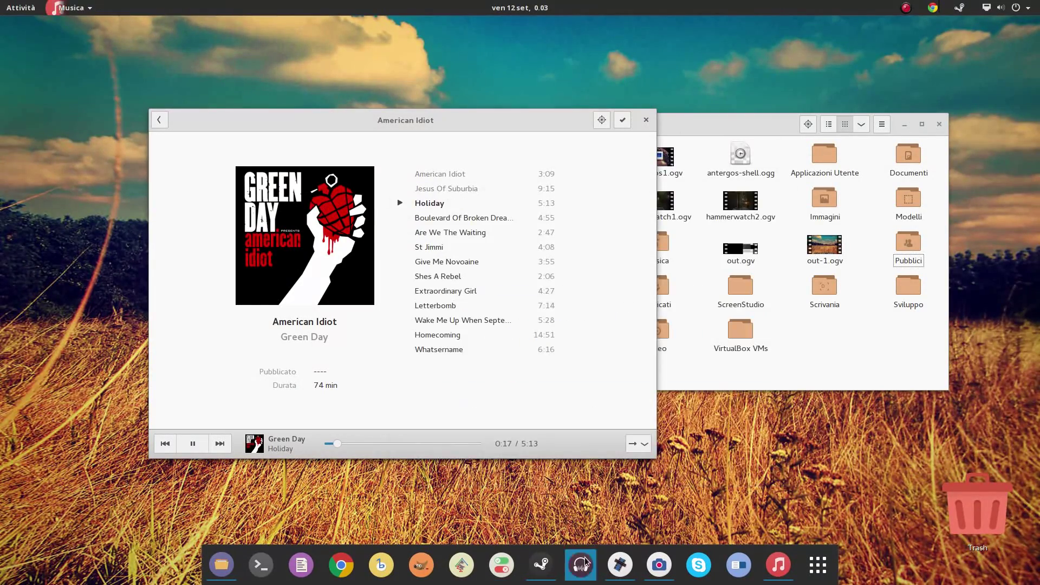
Browse the Steam library from Half-Life 2 to SteamWorld Dig, then close Audacity
{"action": "key", "text": "super"}
{"action": "left_click", "coordinate": [541, 565]}
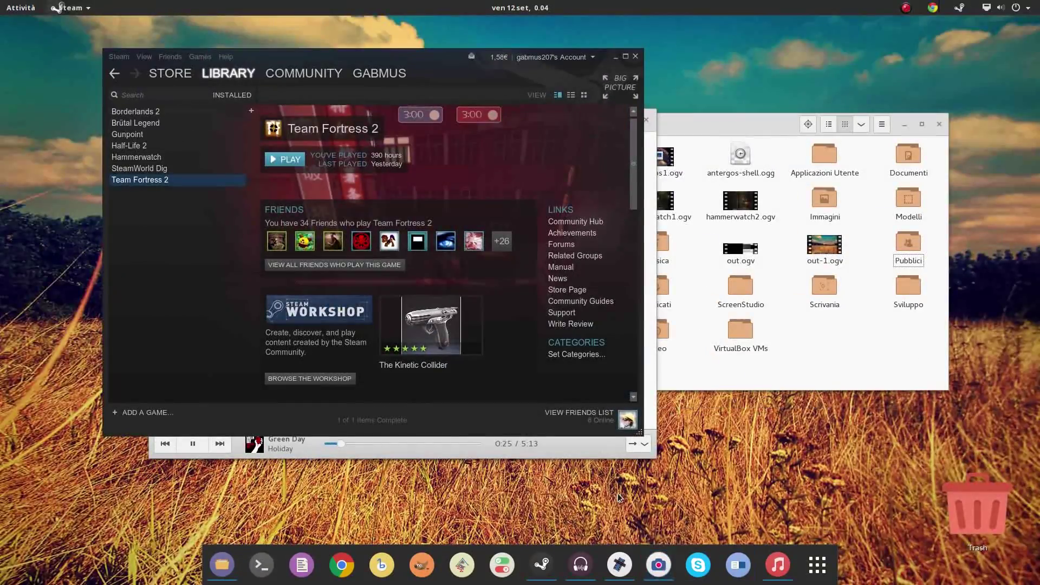
{"action": "key", "text": "super"}
{"action": "left_click", "coordinate": [820, 304]}
{"action": "key", "text": "Up"}
{"action": "key", "text": "Up"}
{"action": "key", "text": "Up"}
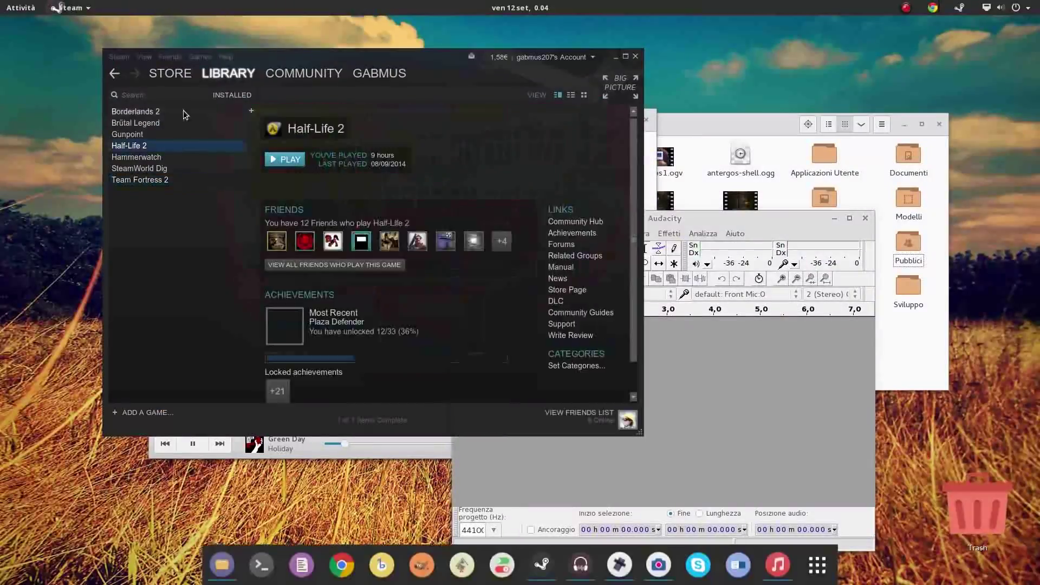
{"action": "key", "text": "Down"}
{"action": "key", "text": "Down"}
{"action": "left_click", "coordinate": [864, 218]}
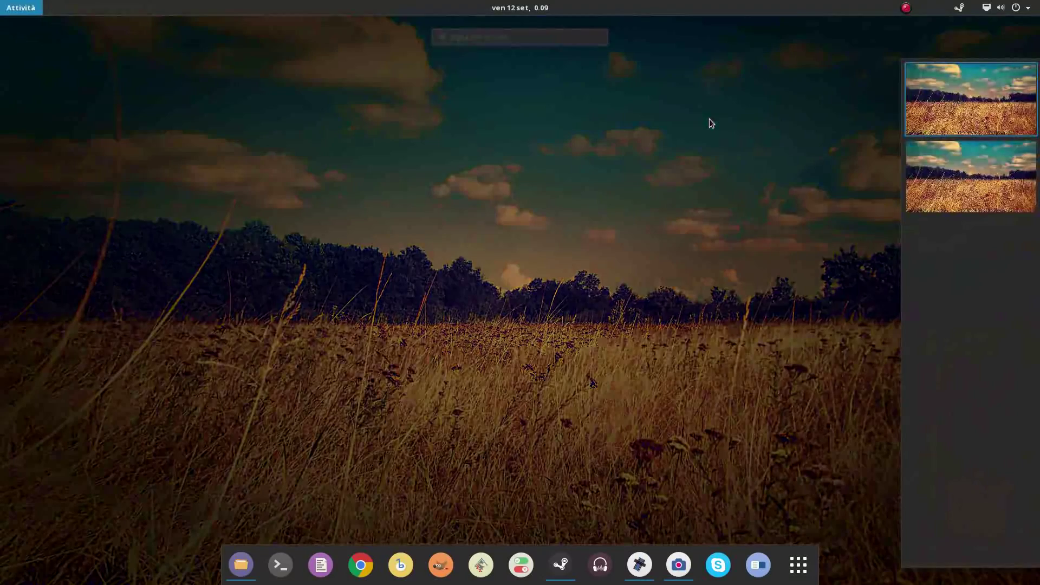
Launch PacmanXG from the 'pacman' search with the administrator password and show the full package list
{"action": "type", "text": "pacman"}
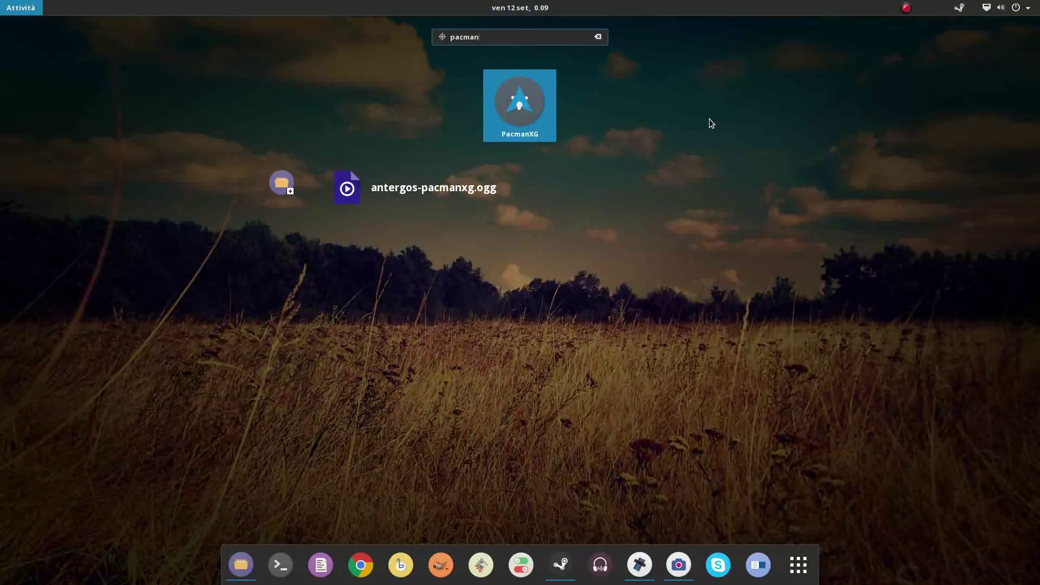
{"action": "key", "text": "Return"}
{"action": "type", "text": "***"}
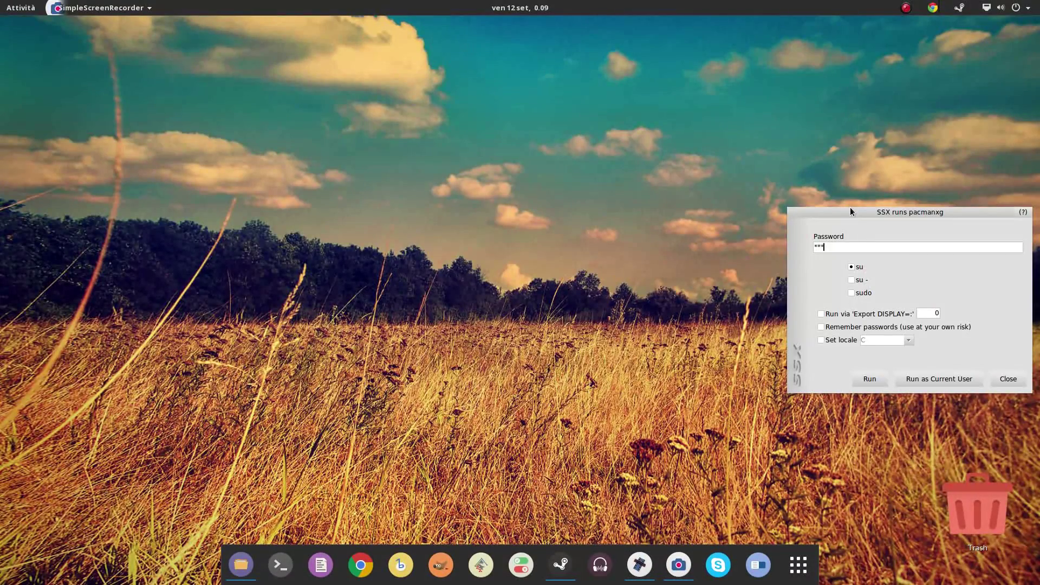
{"action": "key", "text": "Return"}
{"action": "left_click", "coordinate": [577, 191]}
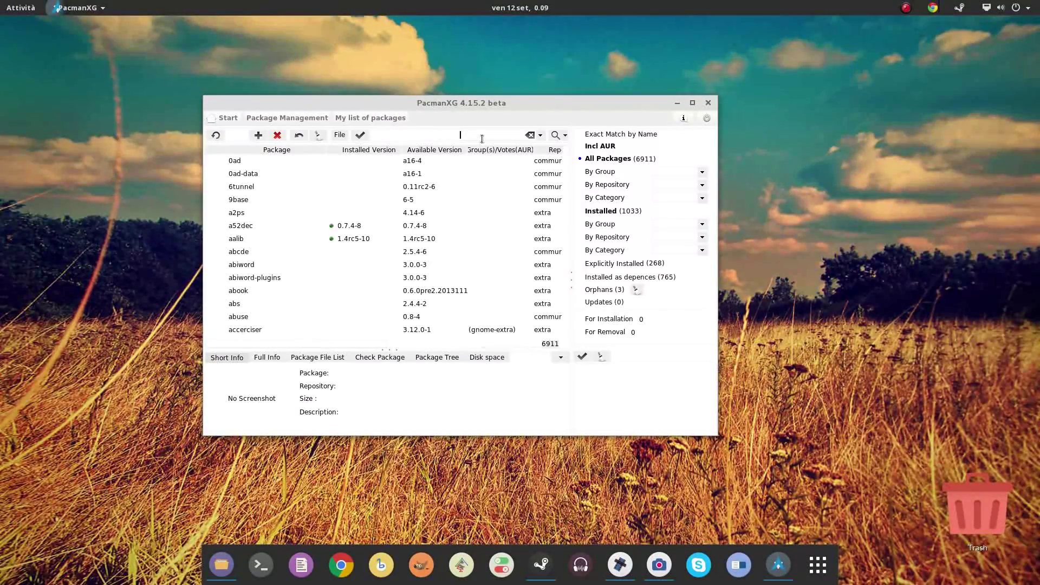
Filter the list to 'filezilla' and compare its Full Info and Short Info details
{"action": "type", "text": "filezilla"}
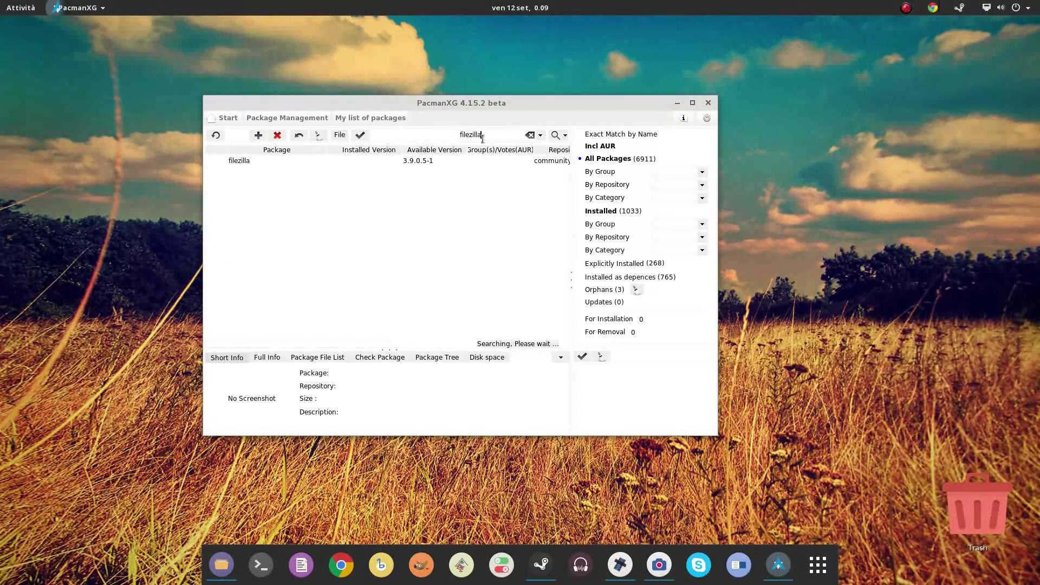
{"action": "right_click", "coordinate": [239, 163]}
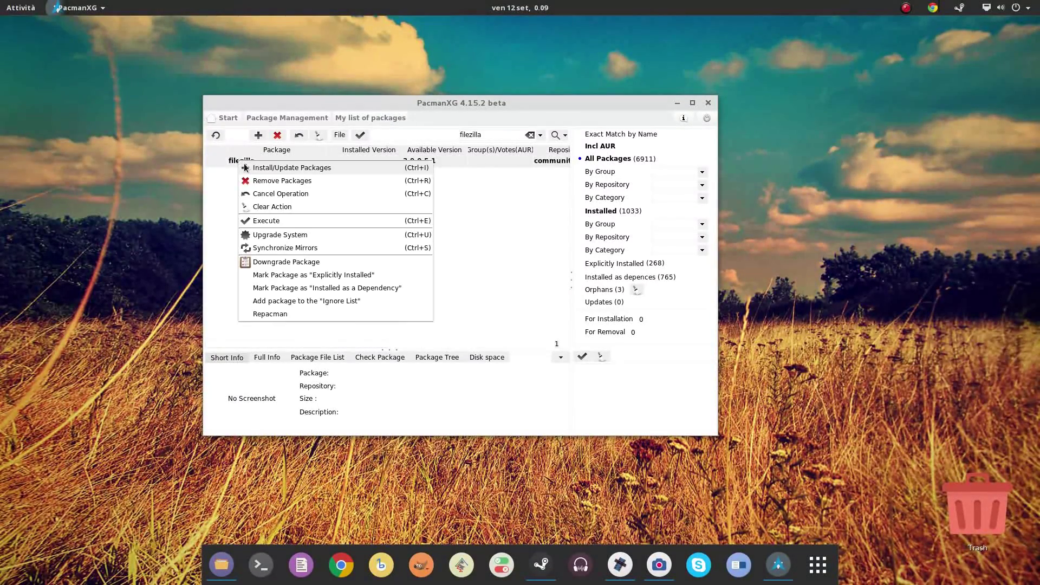
{"action": "left_click", "coordinate": [249, 162]}
{"action": "left_click", "coordinate": [267, 358]}
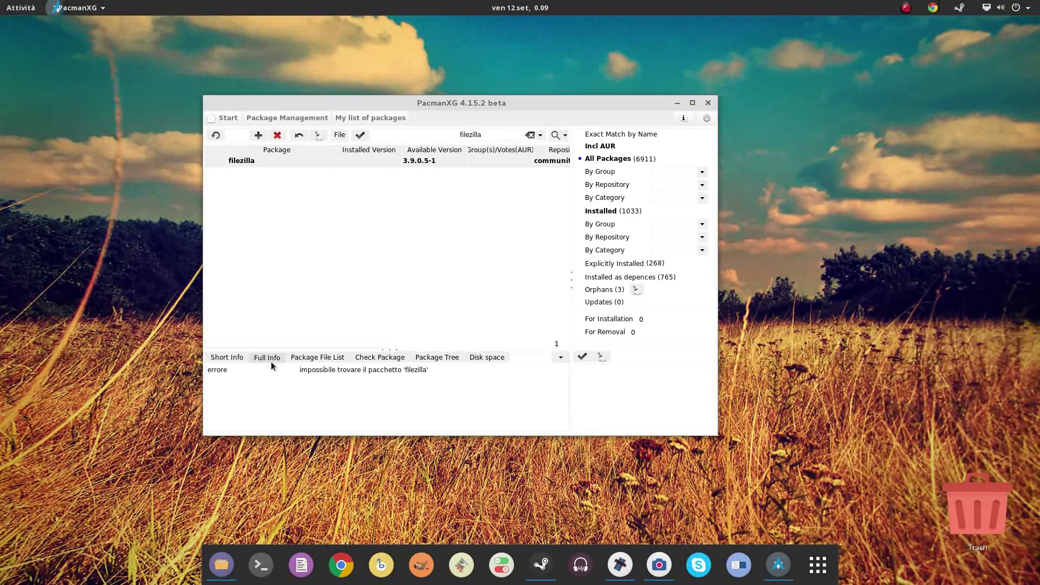
{"action": "left_click", "coordinate": [227, 359]}
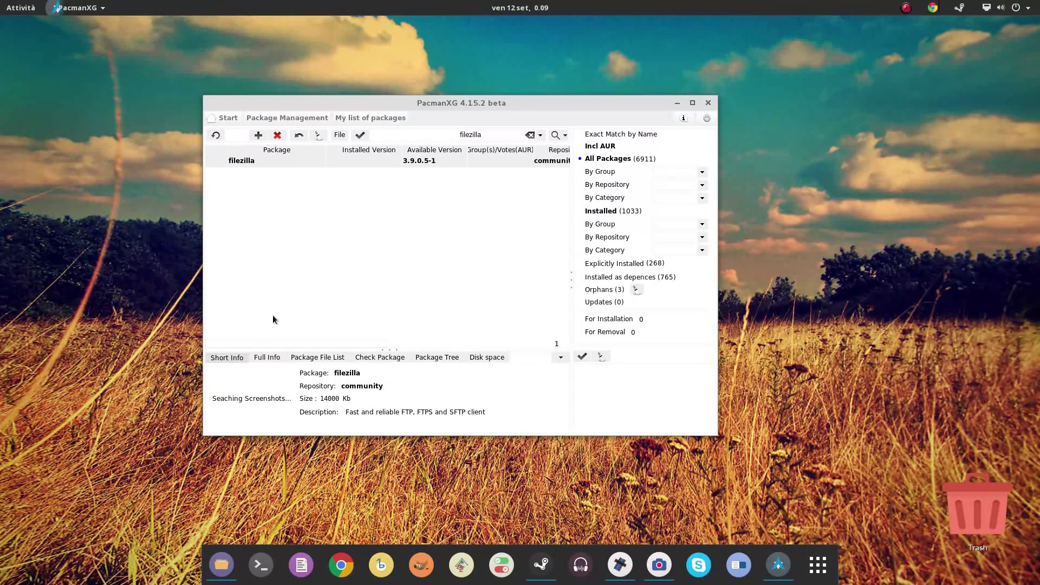
{"action": "left_click", "coordinate": [267, 359]}
{"action": "left_click", "coordinate": [246, 358]}
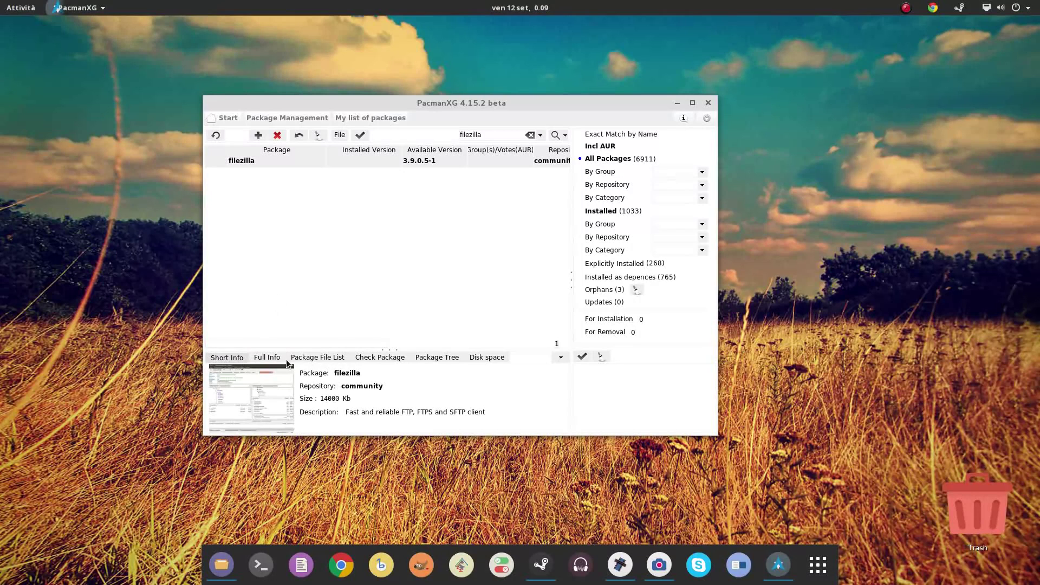
{"action": "right_click", "coordinate": [281, 168]}
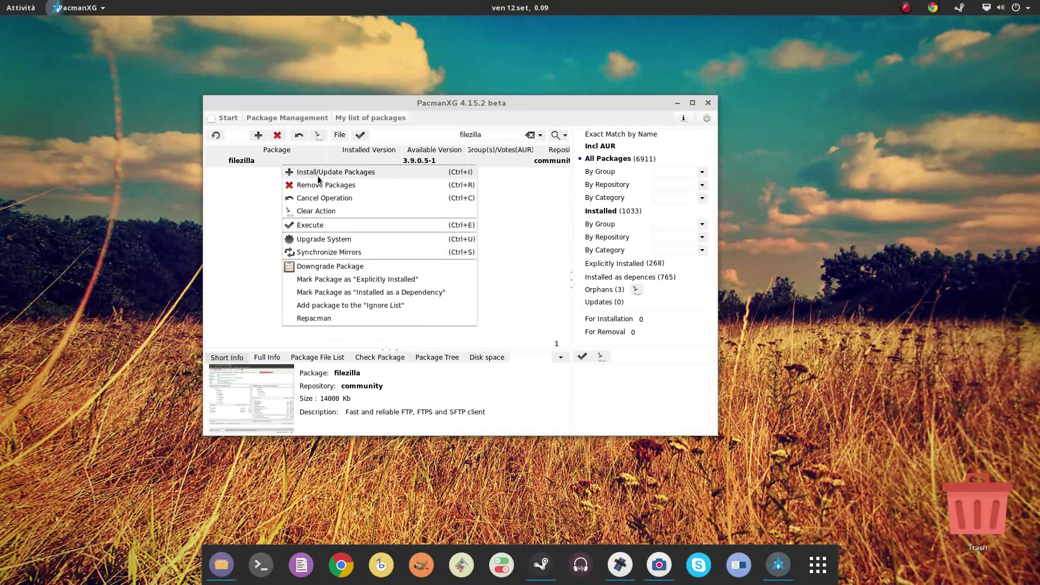
Mark filezilla for installation and execute it, confirming the Continue prompts
{"action": "left_click", "coordinate": [384, 173]}
{"action": "left_click", "coordinate": [361, 135]}
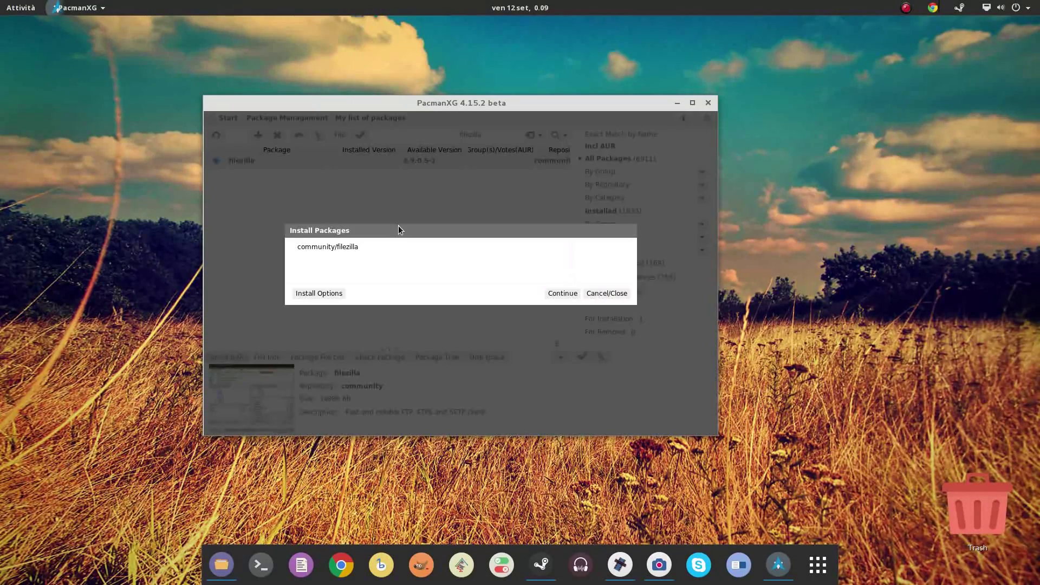
{"action": "left_click", "coordinate": [563, 294]}
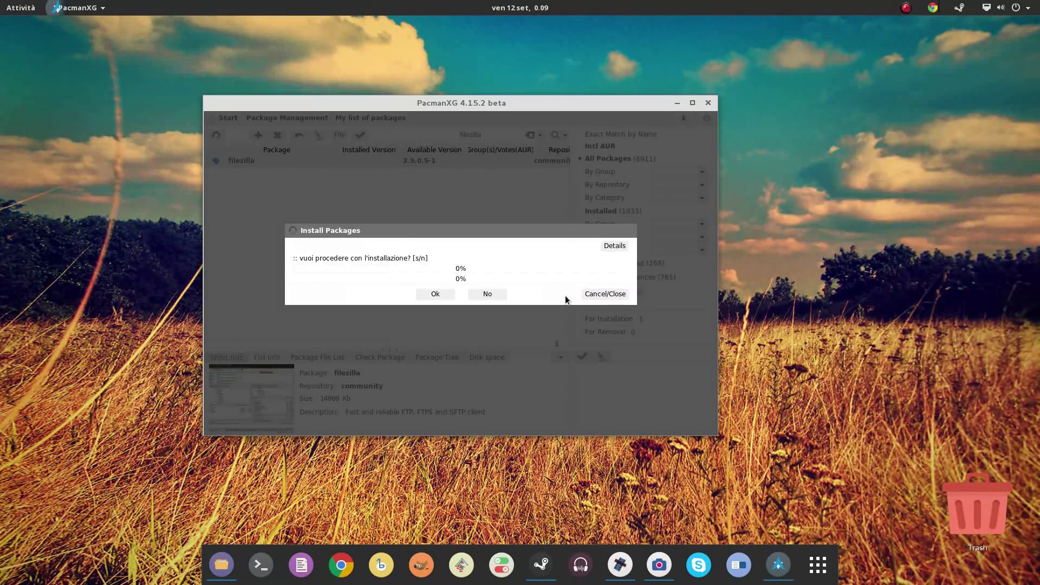
{"action": "left_click", "coordinate": [436, 294]}
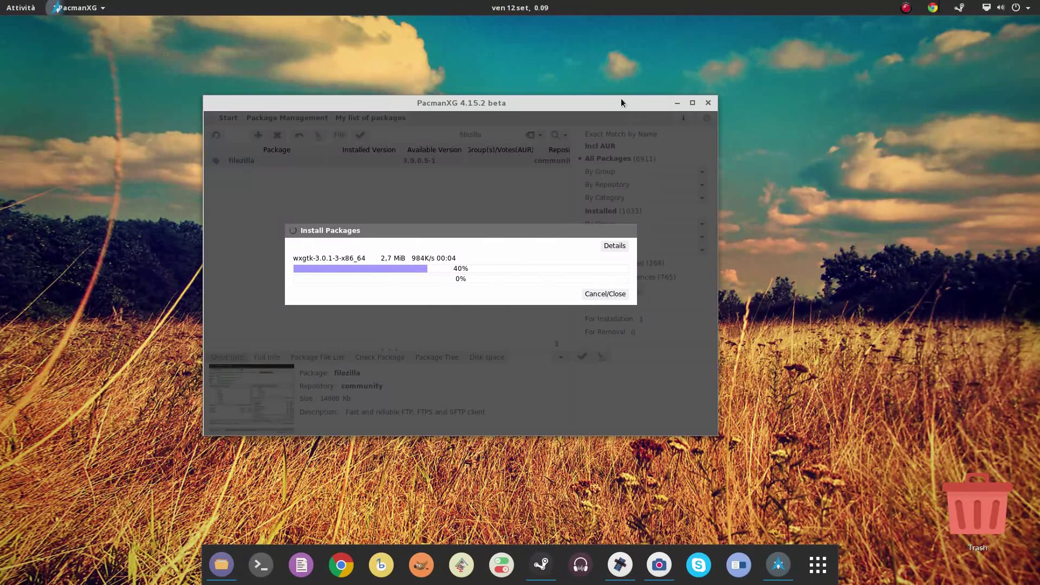
Close the finished install dialog and exit PacmanXG
{"action": "left_click_drag", "start_coordinate": [620, 99], "coordinate": [559, 60]}
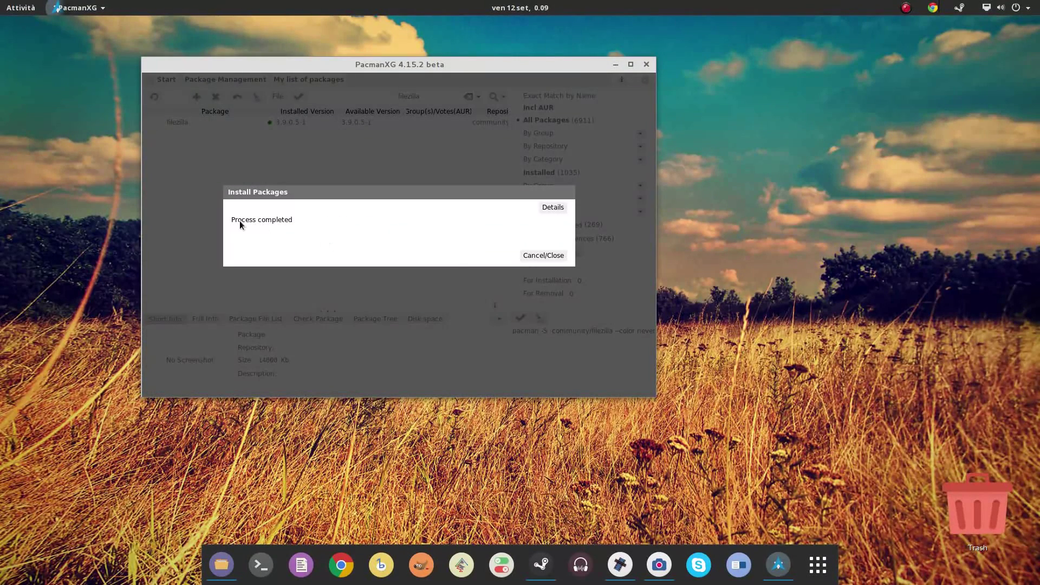
{"action": "left_click", "coordinate": [555, 256]}
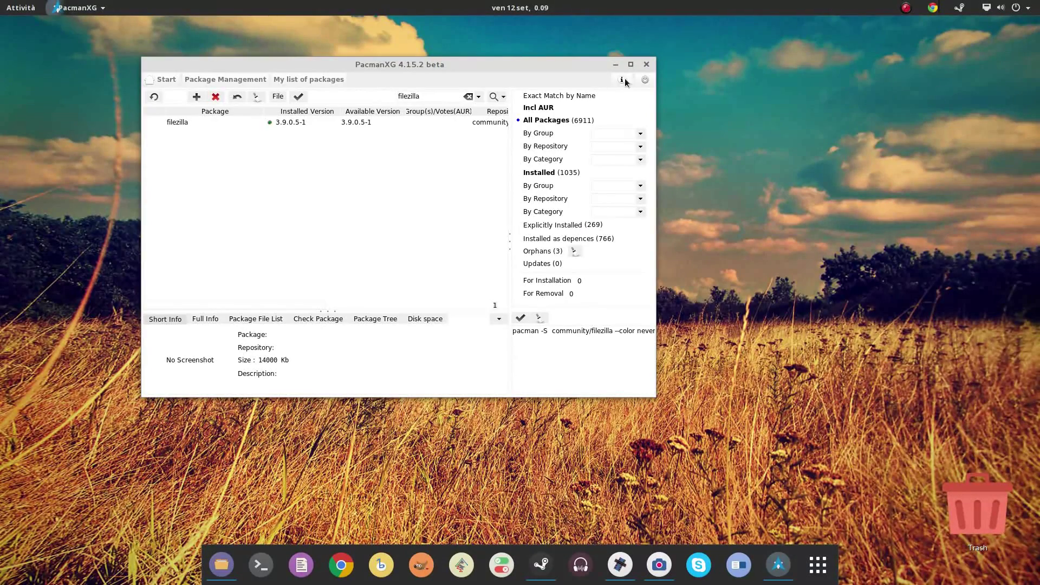
{"action": "left_click", "coordinate": [645, 81]}
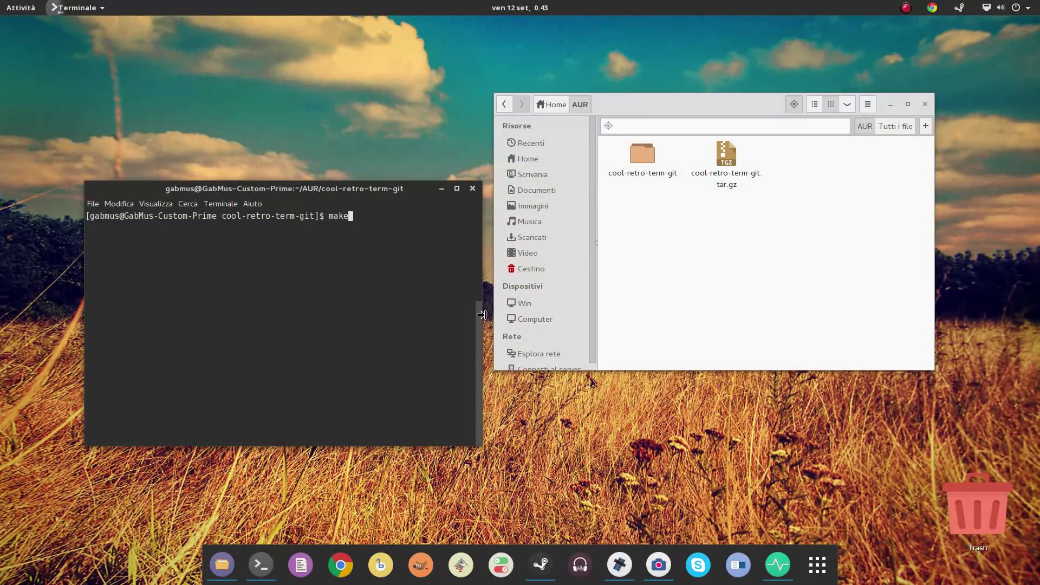
Build cool-retro-term-git with makepkg -s, supplying the password for build dependencies
{"action": "type", "text": "pkg -s"}
{"action": "key", "text": "Return"}
{"action": "key", "text": "Return"}
{"action": "type", "text": "s"}
{"action": "key", "text": "Return"}
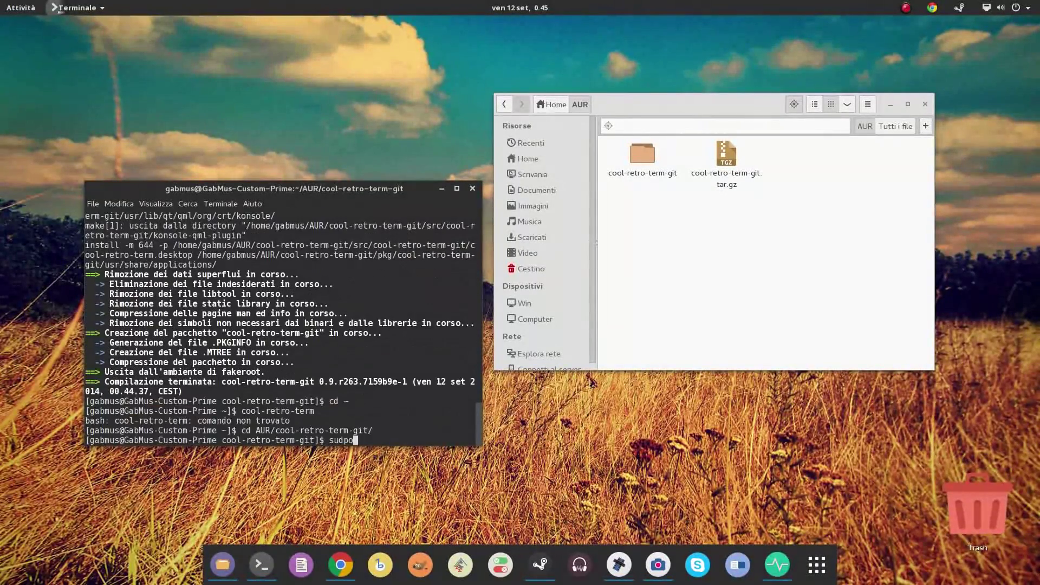
Install the built cool-retro-term-git .pkg.tar.xz with sudo pacman -U, answering s to confirm
{"action": "type", "text": "o pacman -U"}
{"action": "key", "text": "Tab"}
{"action": "key", "text": "Tab"}
{"action": "type", "text": "pkg/"}
{"action": "key", "text": "Tab"}
{"action": "key", "text": "Tab"}
{"action": "key", "text": "Tab"}
{"action": "key", "text": "Tab"}
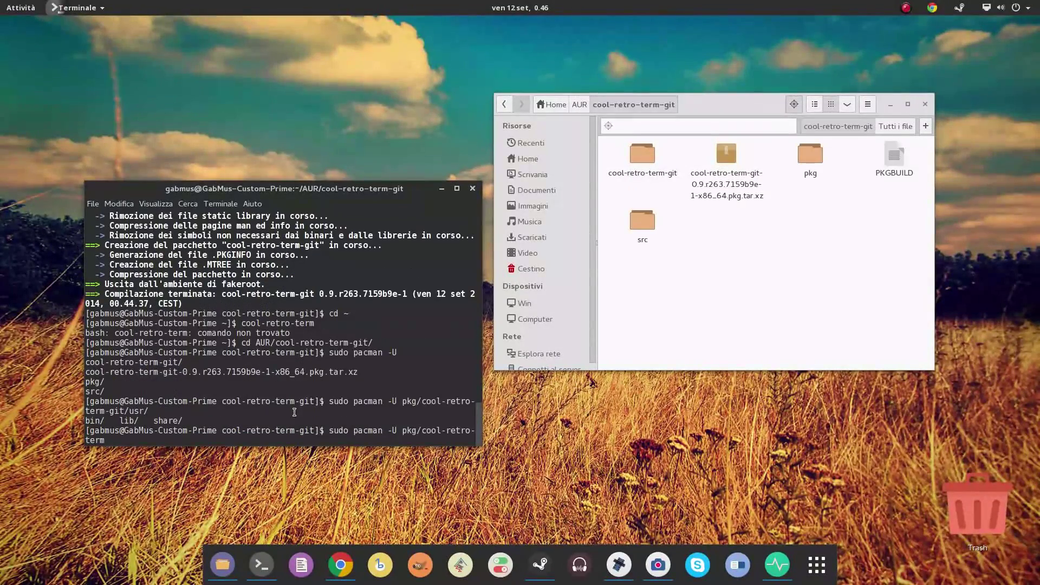
{"action": "key", "text": "ctrl+w"}
{"action": "type", "text": "cool"}
{"action": "key", "text": "Tab"}
{"action": "key", "text": "Tab"}
{"action": "key", "text": "Tab"}
{"action": "type", "text": "-"}
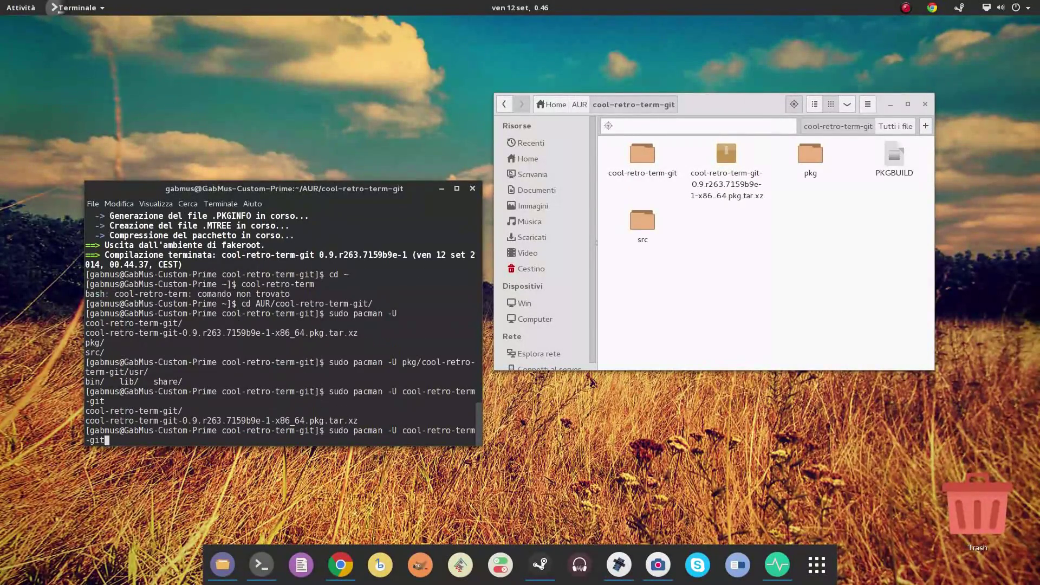
{"action": "key", "text": "Tab"}
{"action": "key", "text": "Return"}
{"action": "type", "text": "stallazione? [S/n"}
{"action": "key", "text": "Return"}
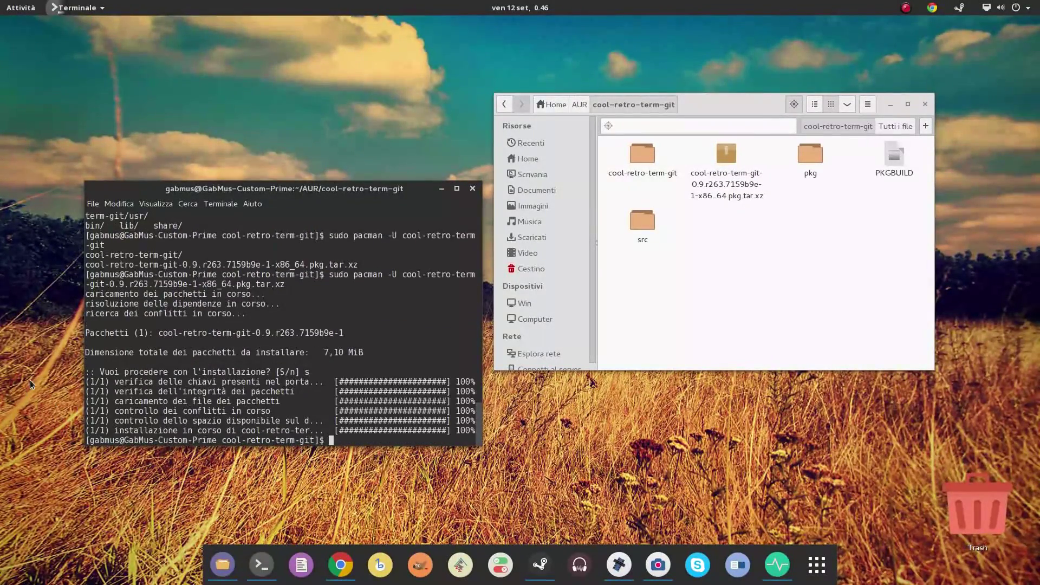
{"action": "key", "text": "super"}
Launch Cool Retro Term, centre its window, and enter echo "hello tech pills" at the prompt
{"action": "type", "text": "cool"}
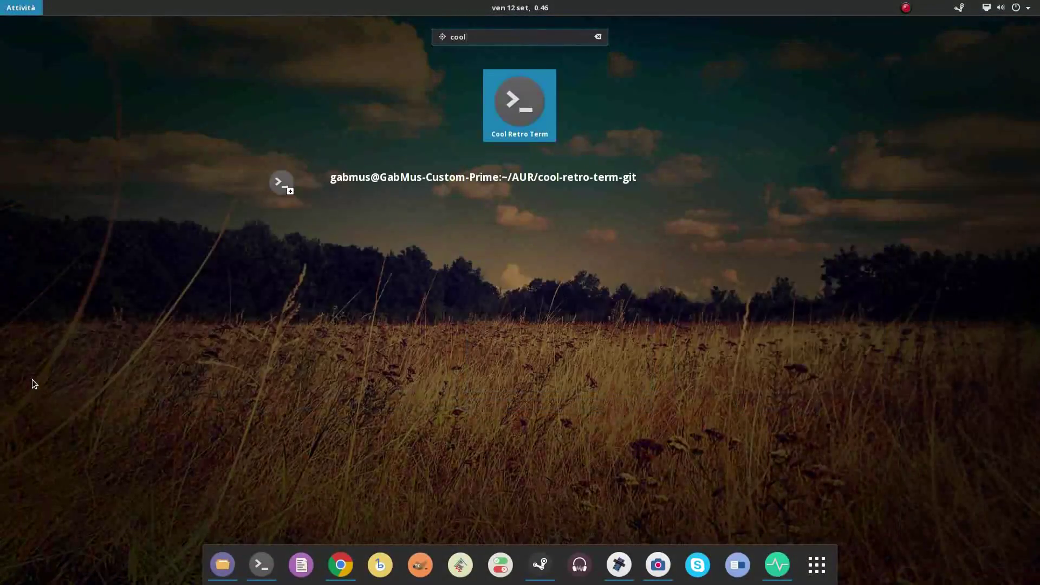
{"action": "key", "text": "Return"}
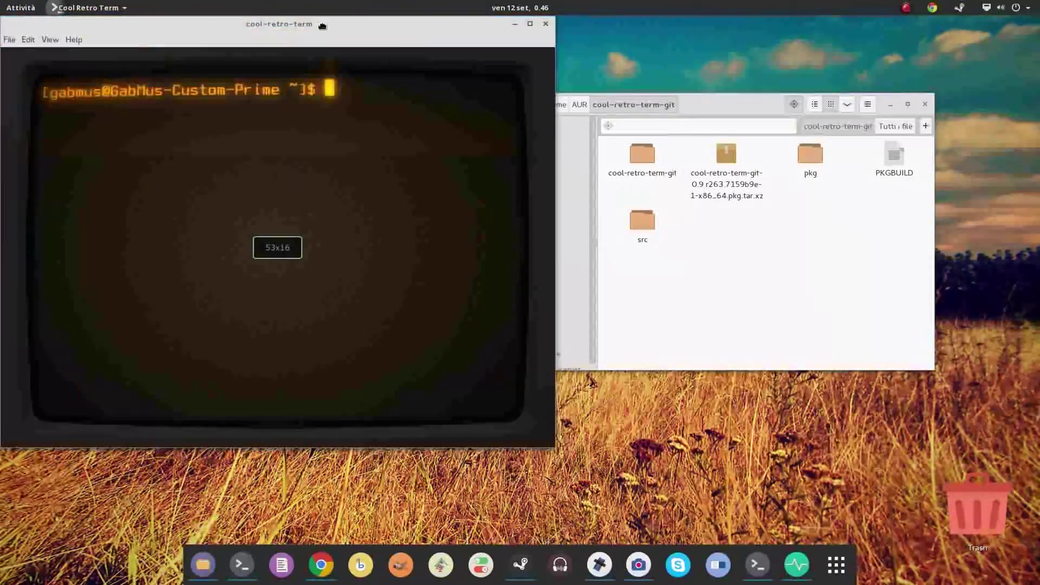
{"action": "left_click_drag", "start_coordinate": [365, 23], "coordinate": [640, 89]}
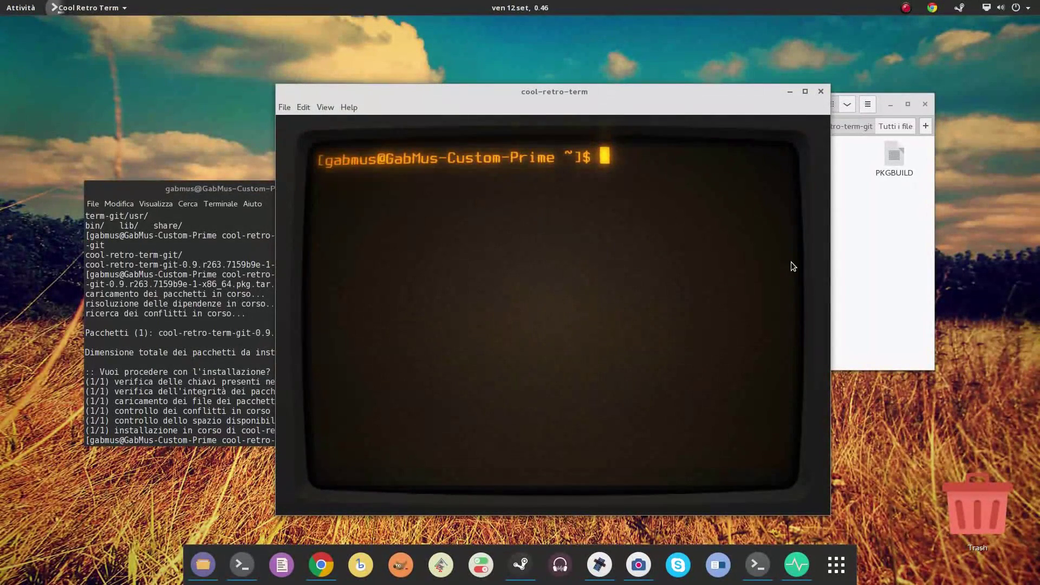
{"action": "type", "text": "echo"}
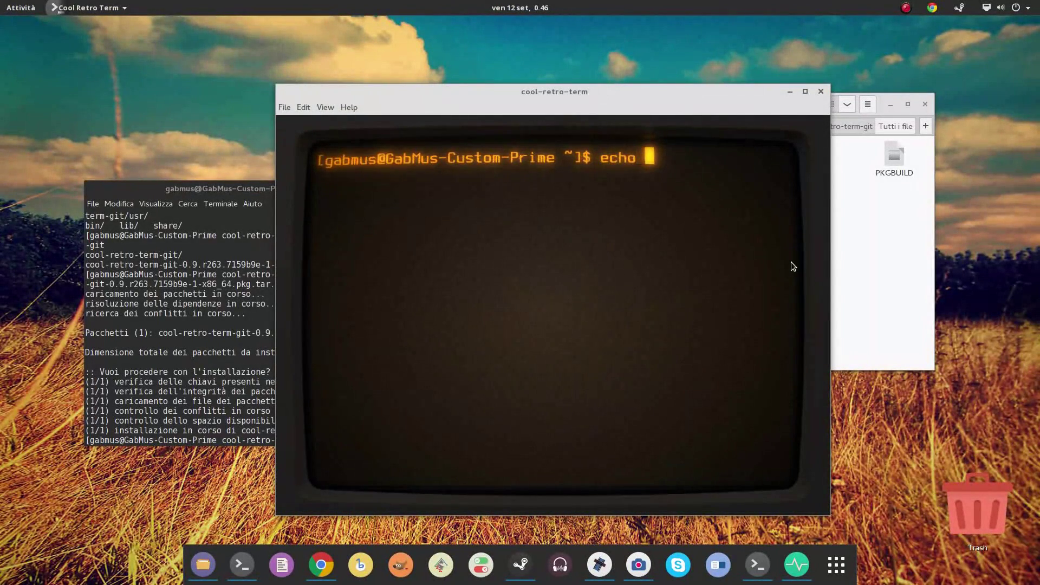
{"action": "type", "text": " \"hello"}
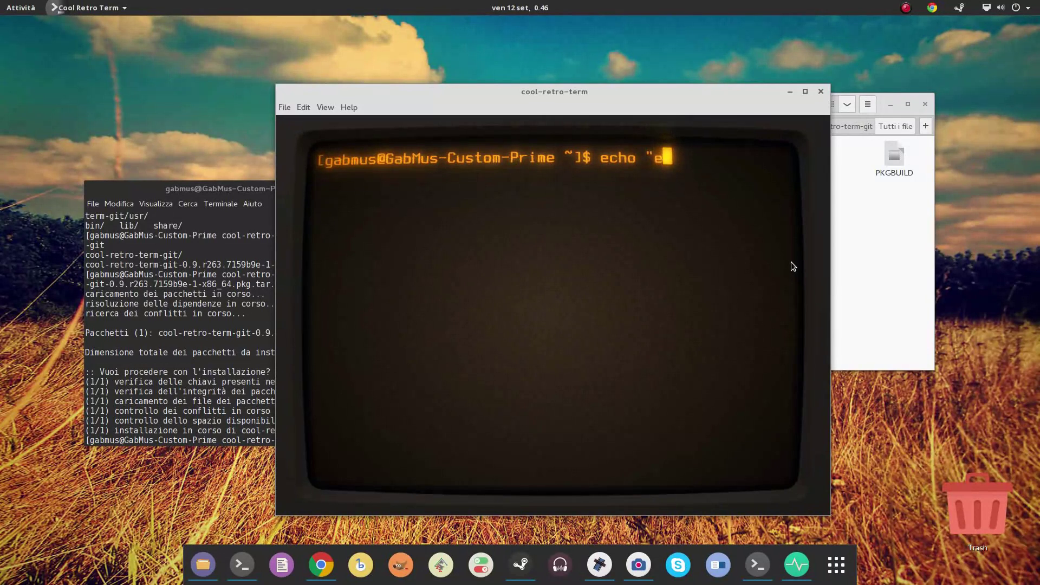
{"action": "type", "text": " tech pul"}
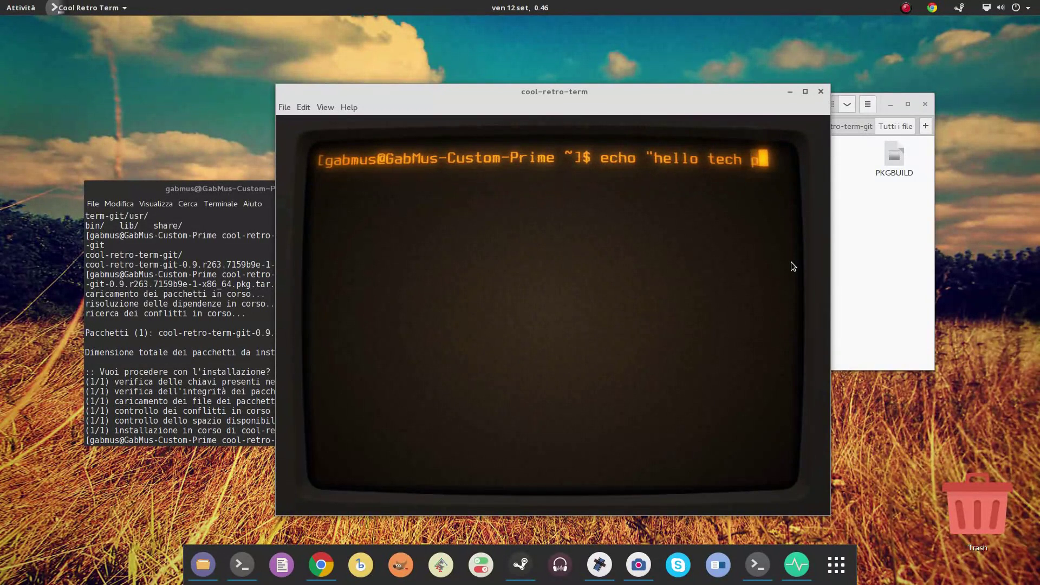
{"action": "key", "text": "BackSpace"}
{"action": "key", "text": "BackSpace"}
{"action": "type", "text": "ills\""}
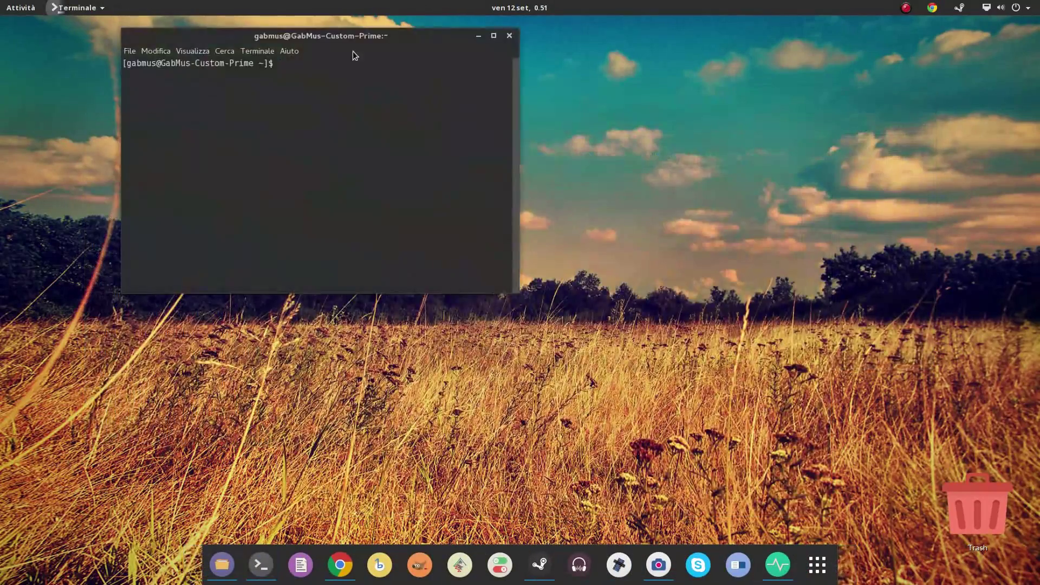
Run sudo pacman -Syu with the password and answer s to download the 21 updates
{"action": "type", "text": "su"}
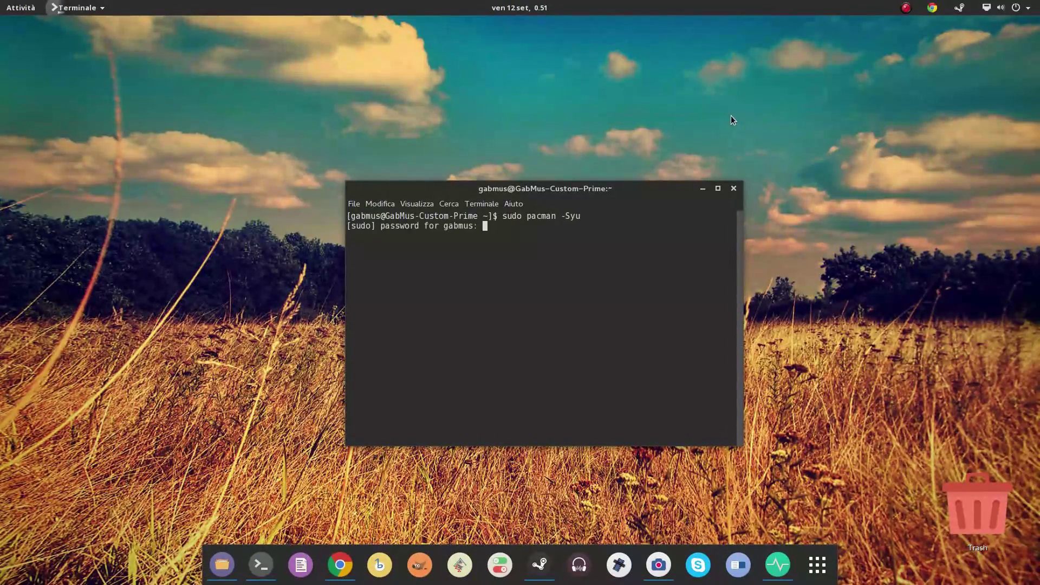
{"action": "key", "text": "Return"}
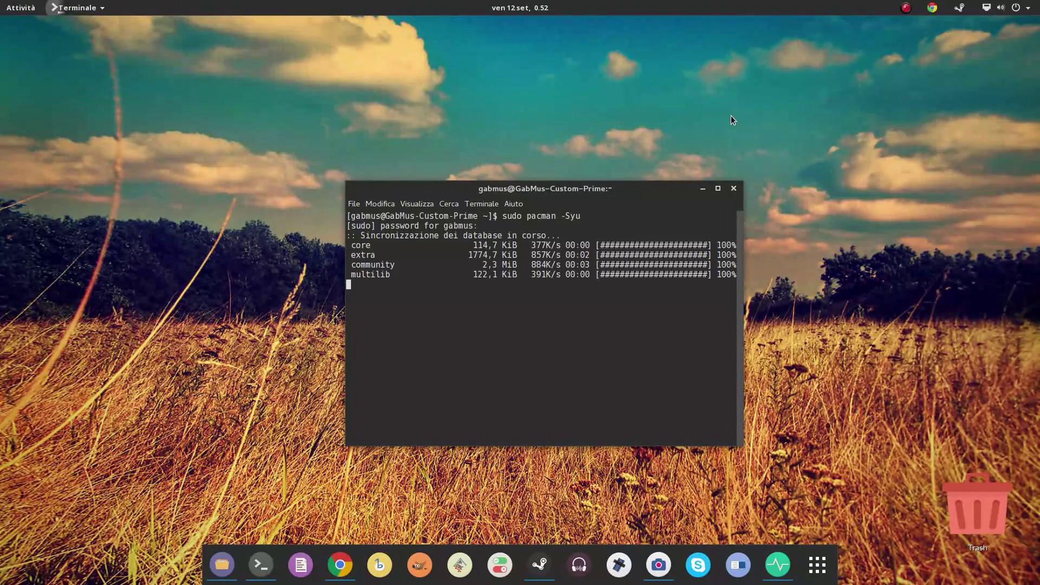
{"action": "type", "text": "s"}
{"action": "key", "text": "Return"}
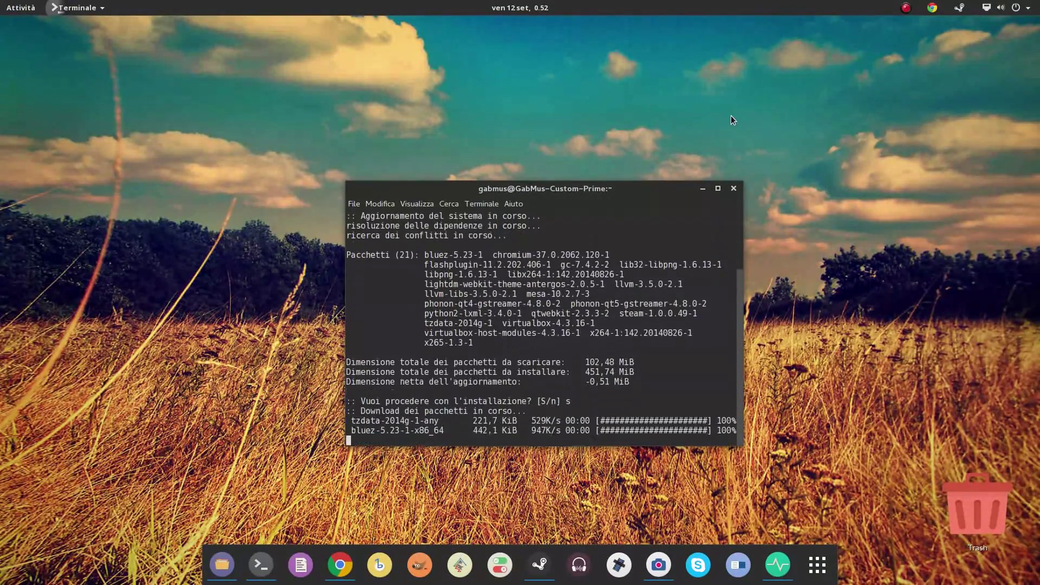
{"action": "scroll", "coordinate": [503, 339], "scroll_direction": "up", "scroll_amount": 3}
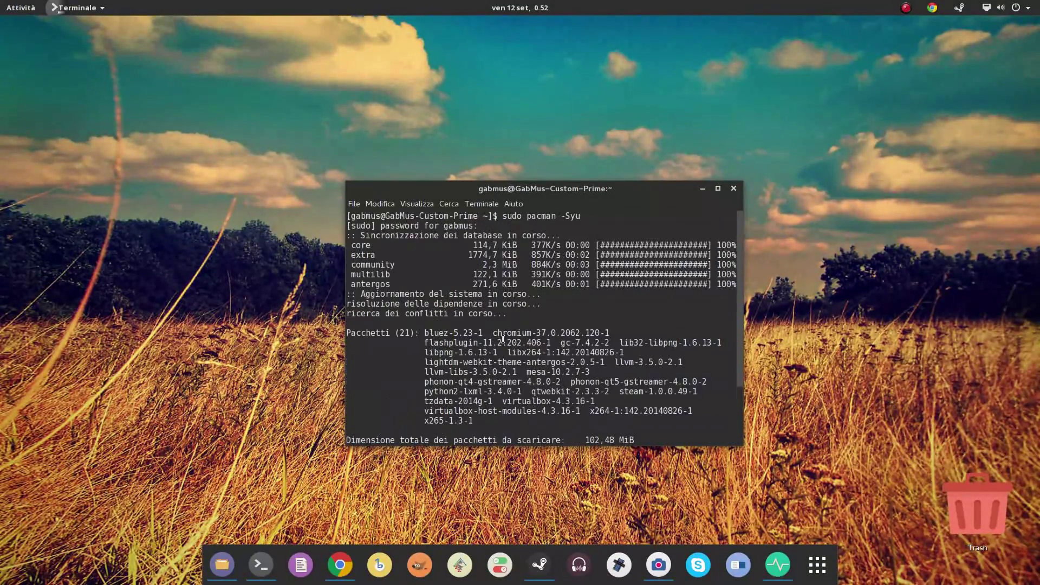
{"action": "scroll", "coordinate": [506, 328], "scroll_direction": "down", "scroll_amount": 3}
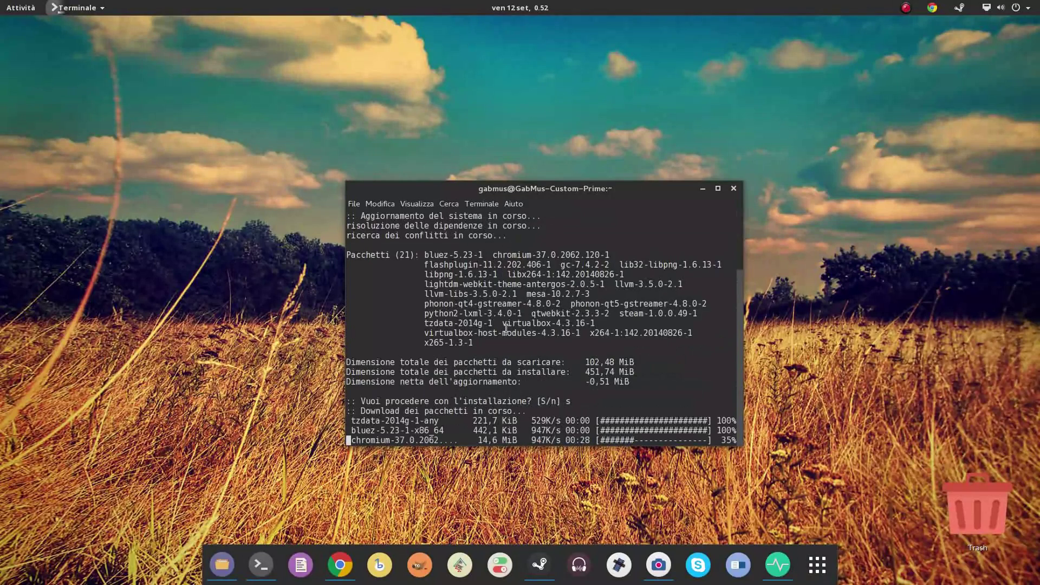